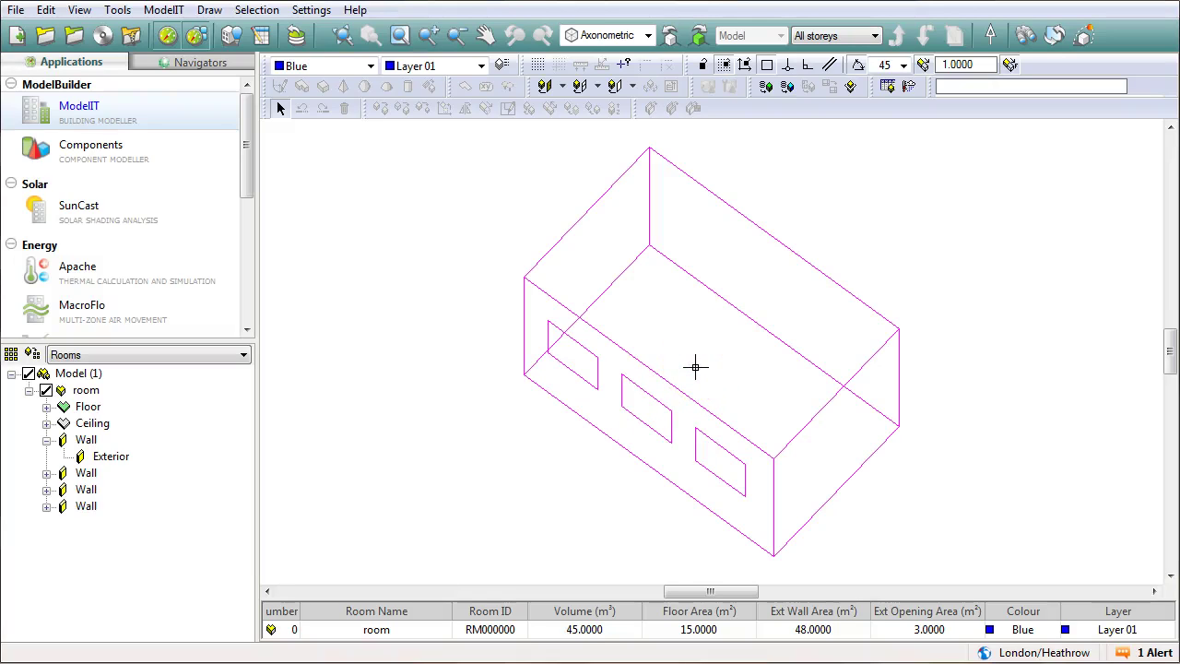
# Pan and zoom around the room model, selecting it to check its data
pyautogui.click(688, 354)
pyautogui.moveTo(689, 354); pyautogui.dragTo(627, 355, button='middle')
pyautogui.scroll(1, 627, 356)
pyautogui.scroll(-1, 622, 356)
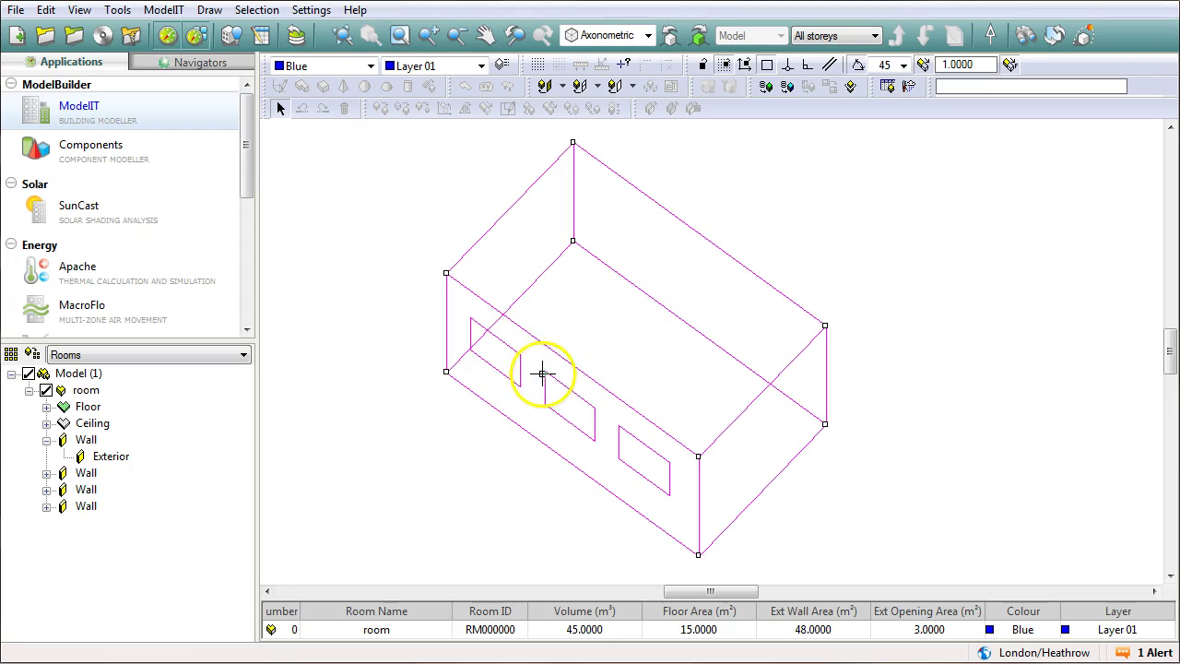
pyautogui.moveTo(540, 366); pyautogui.dragTo(557, 365, button='middle')
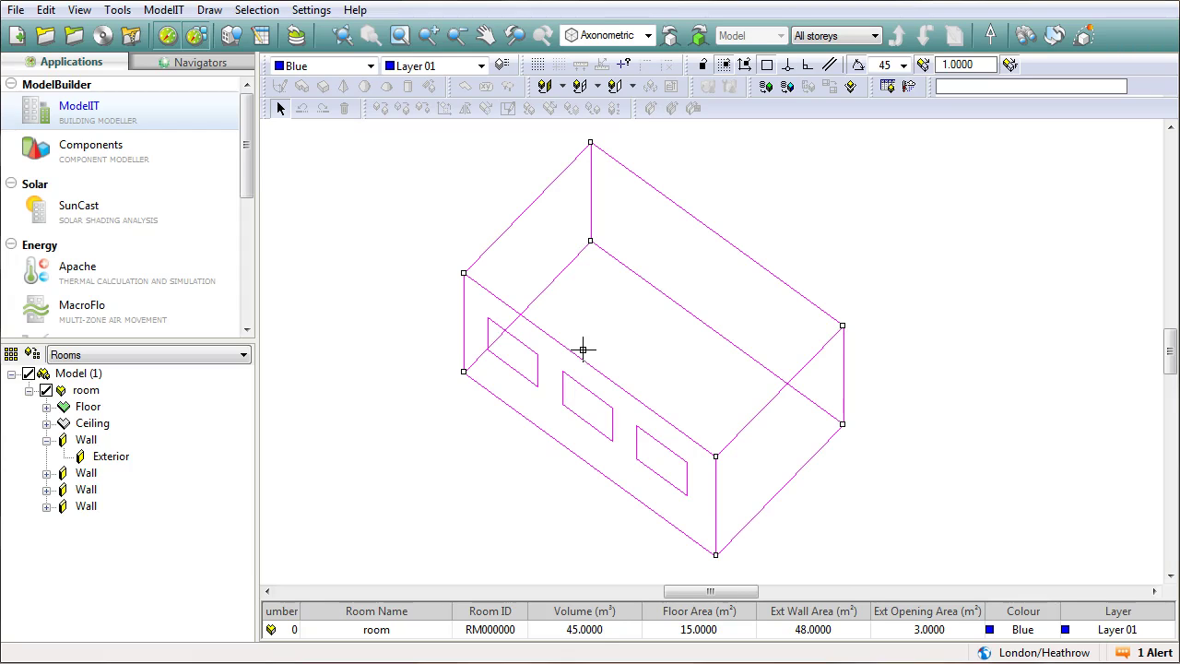
pyautogui.click(516, 380)
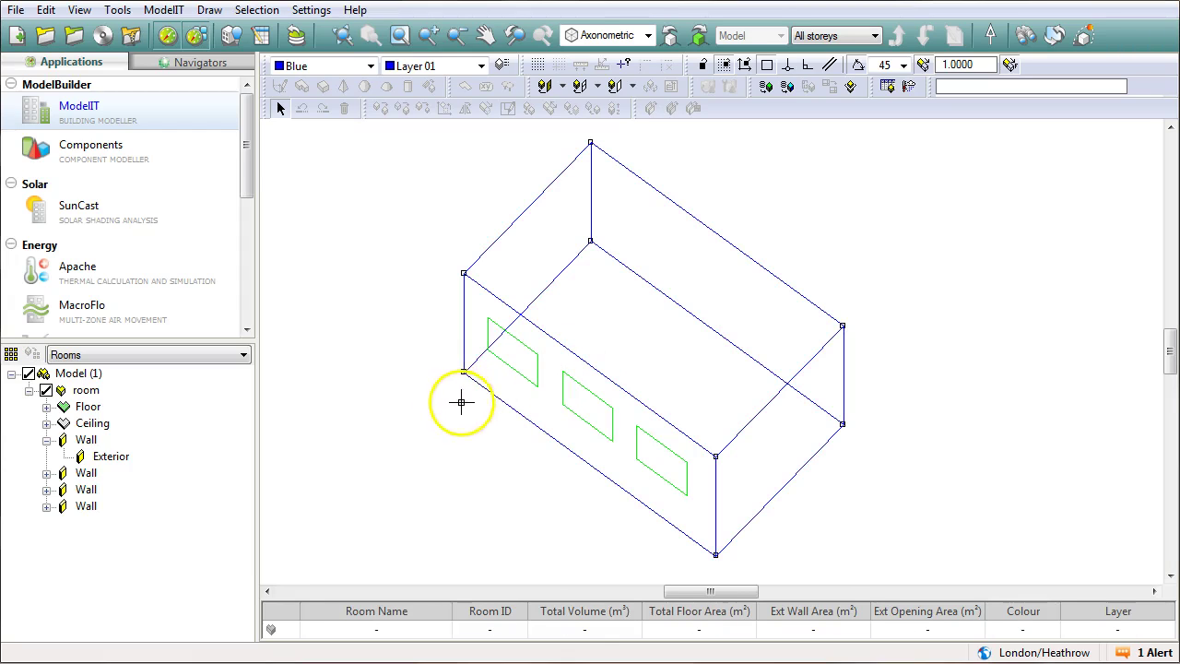
pyautogui.click(635, 387)
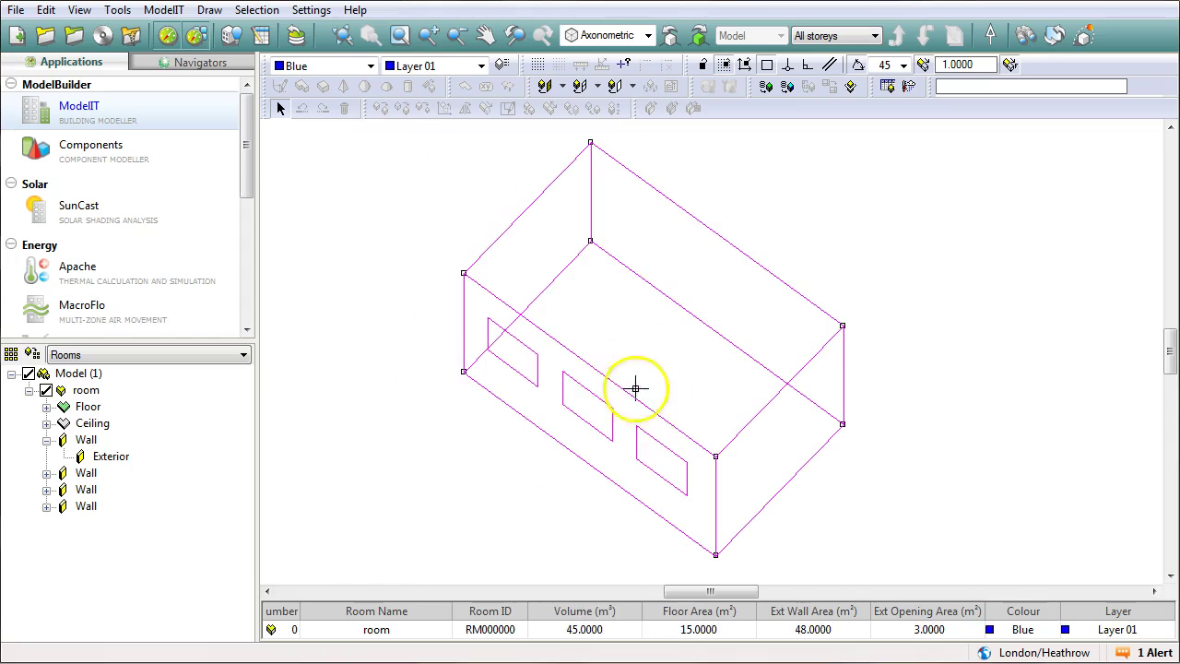
pyautogui.click(545, 360)
pyautogui.moveTo(248, 163); pyautogui.dragTo(231, 266)
# In RadianceIES, set the image output to Illuminance - working plane and dismiss the no-room error
pyautogui.click(108, 205)
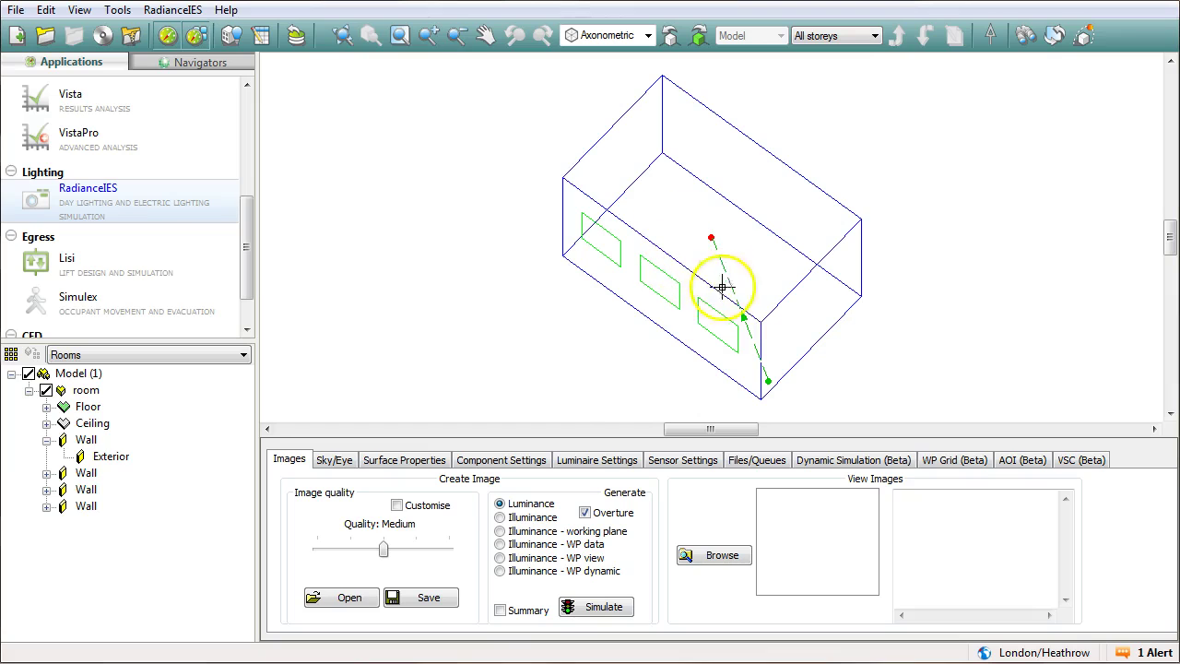
pyautogui.click(501, 533)
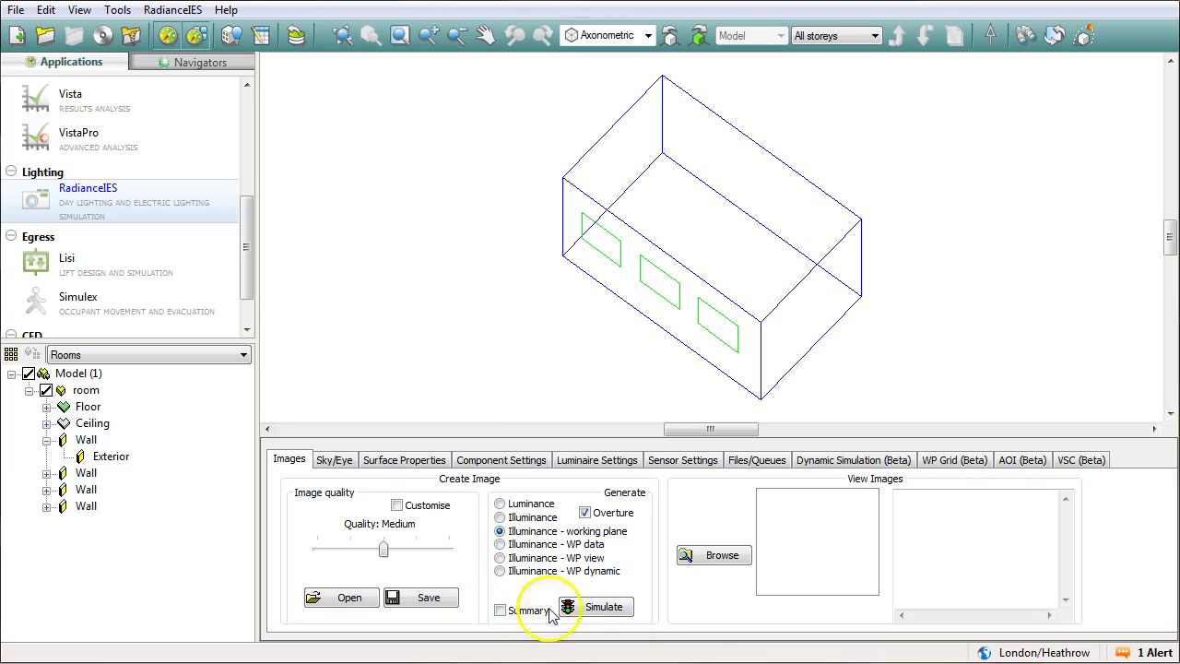
pyautogui.click(333, 464)
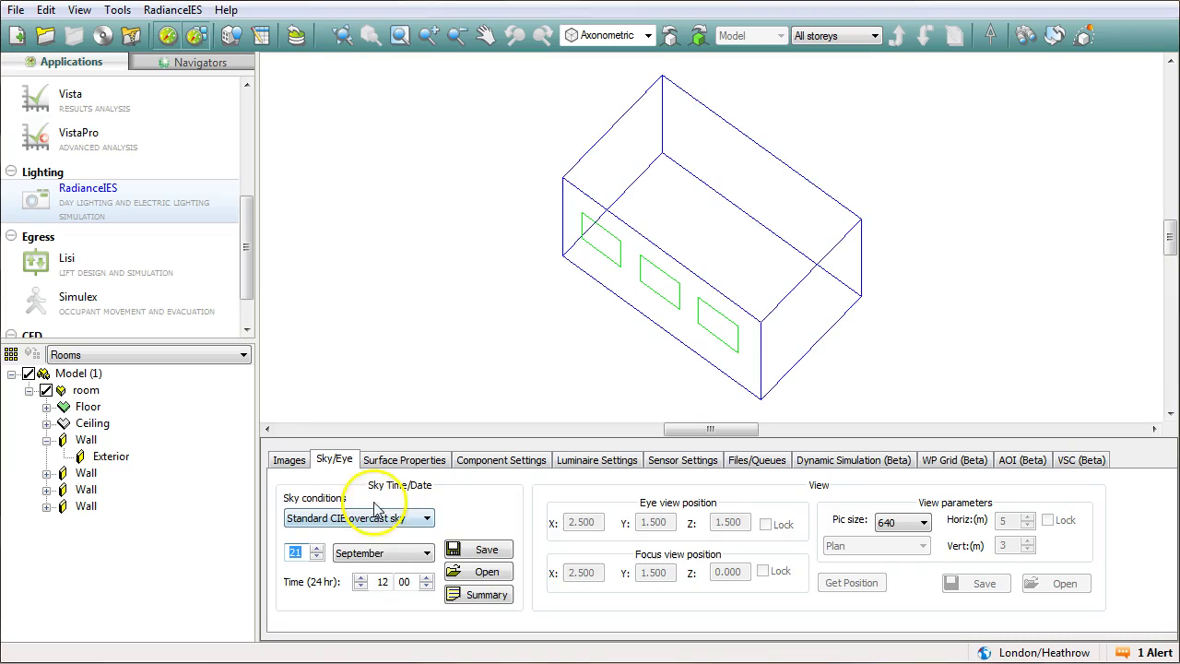
pyautogui.click(424, 461)
pyautogui.click(293, 460)
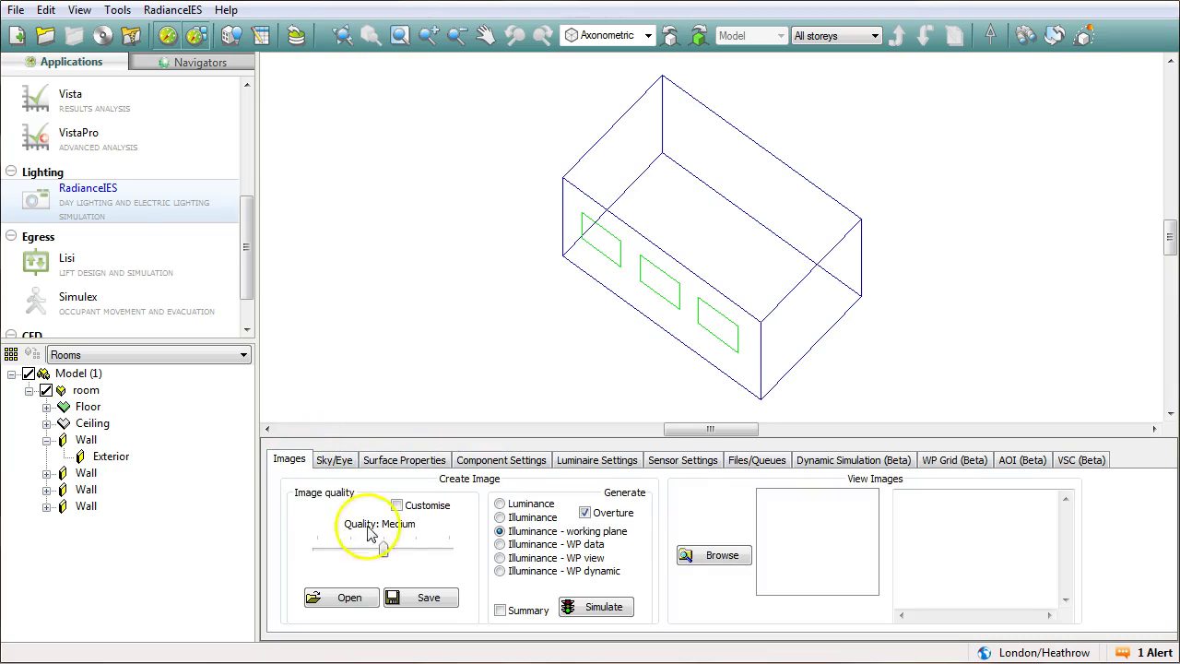
pyautogui.click(594, 609)
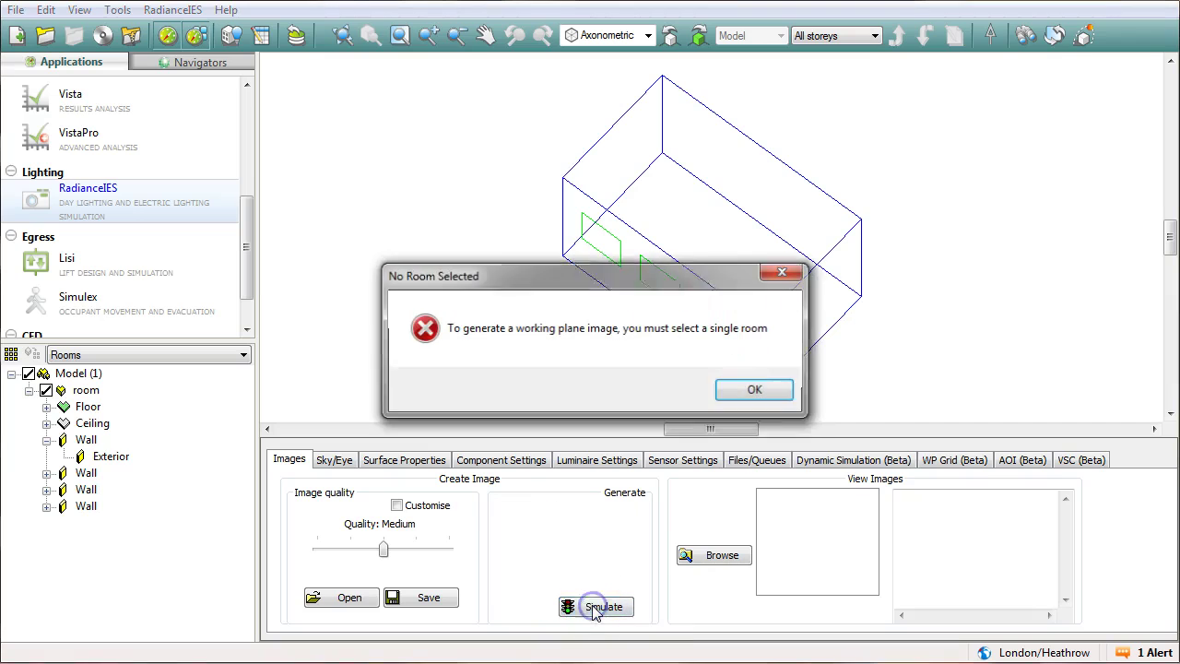
pyautogui.click(755, 391)
# Select the room and run the working-plane simulation to produce wp_image.pic
pyautogui.click(764, 268)
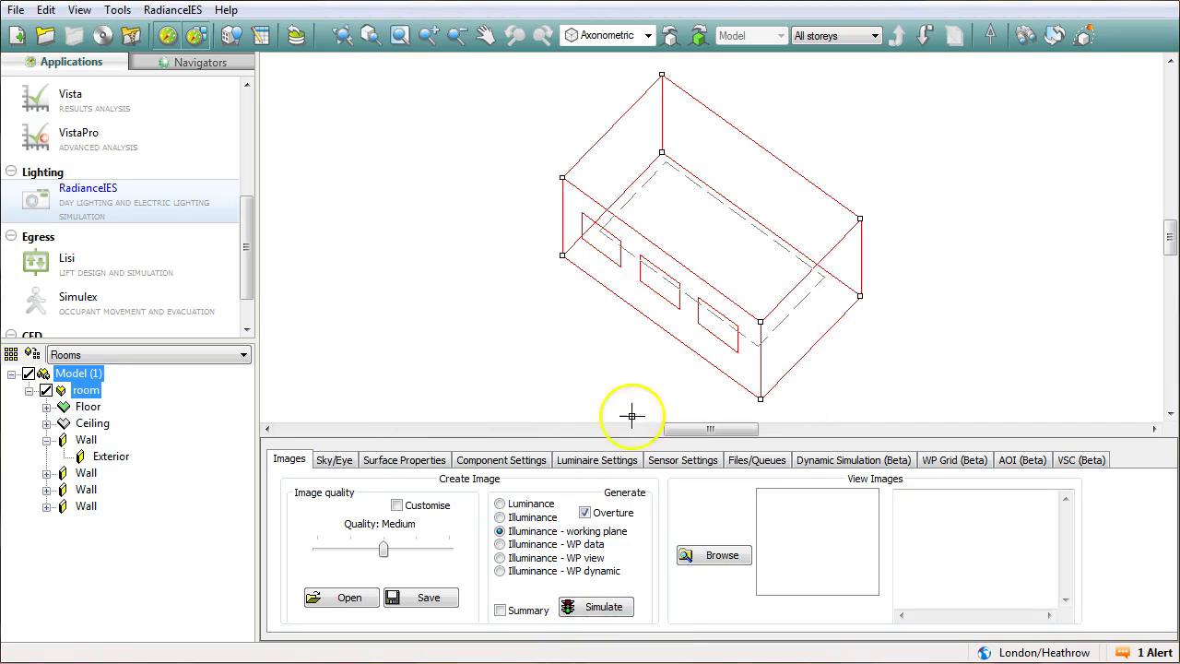
pyautogui.click(587, 603)
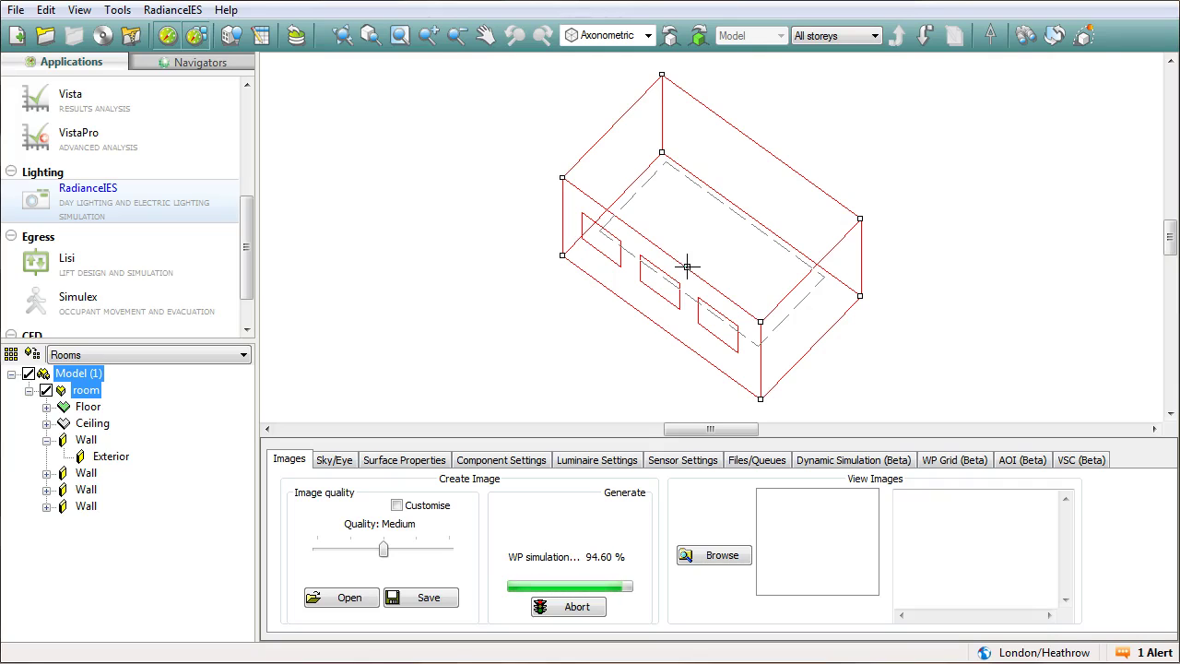
pyautogui.click(606, 262)
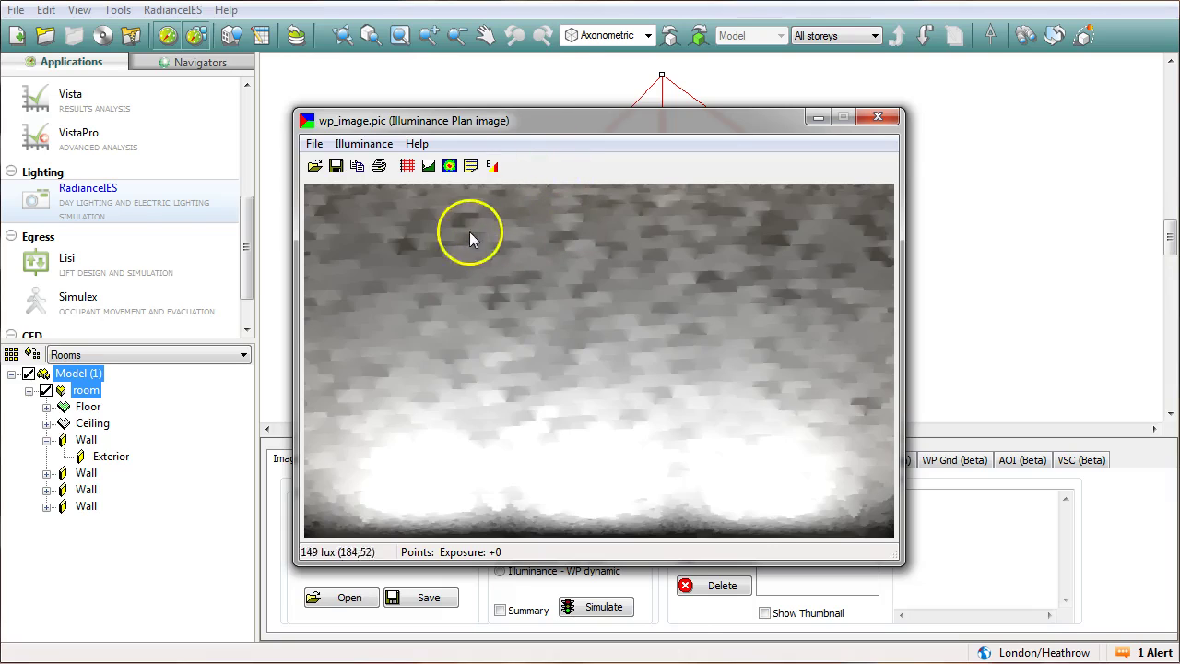
# Switch the illuminance plan units to Daylight Factor (SC)
pyautogui.click(359, 145)
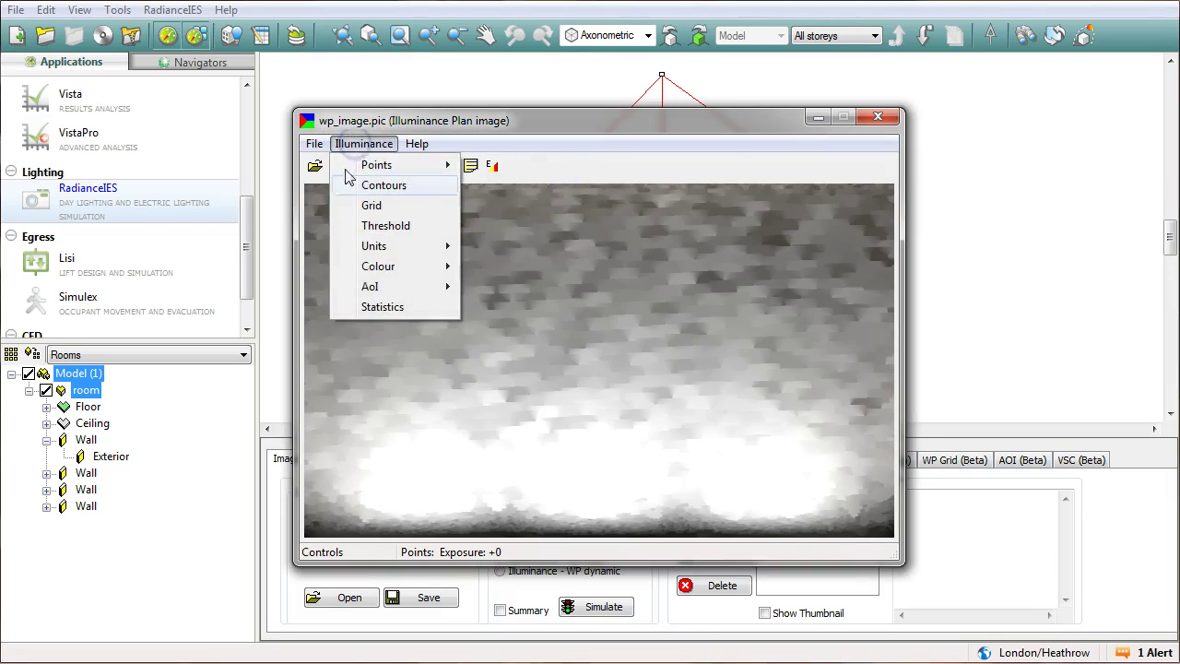
pyautogui.moveTo(369, 246)
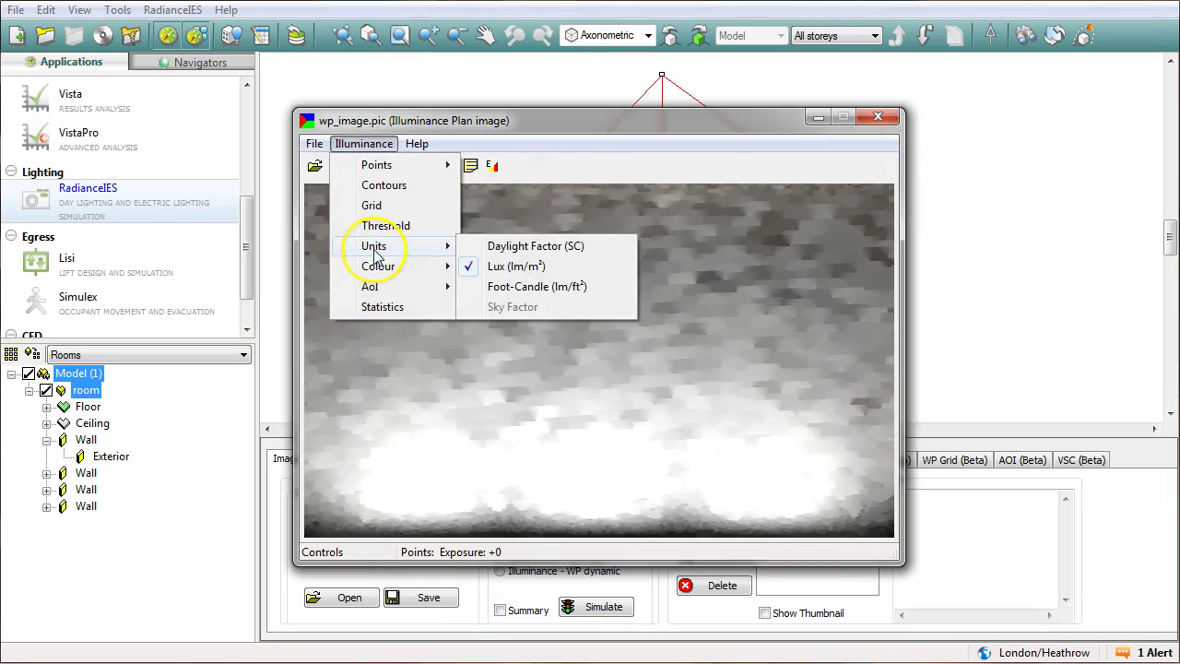
pyautogui.click(511, 245)
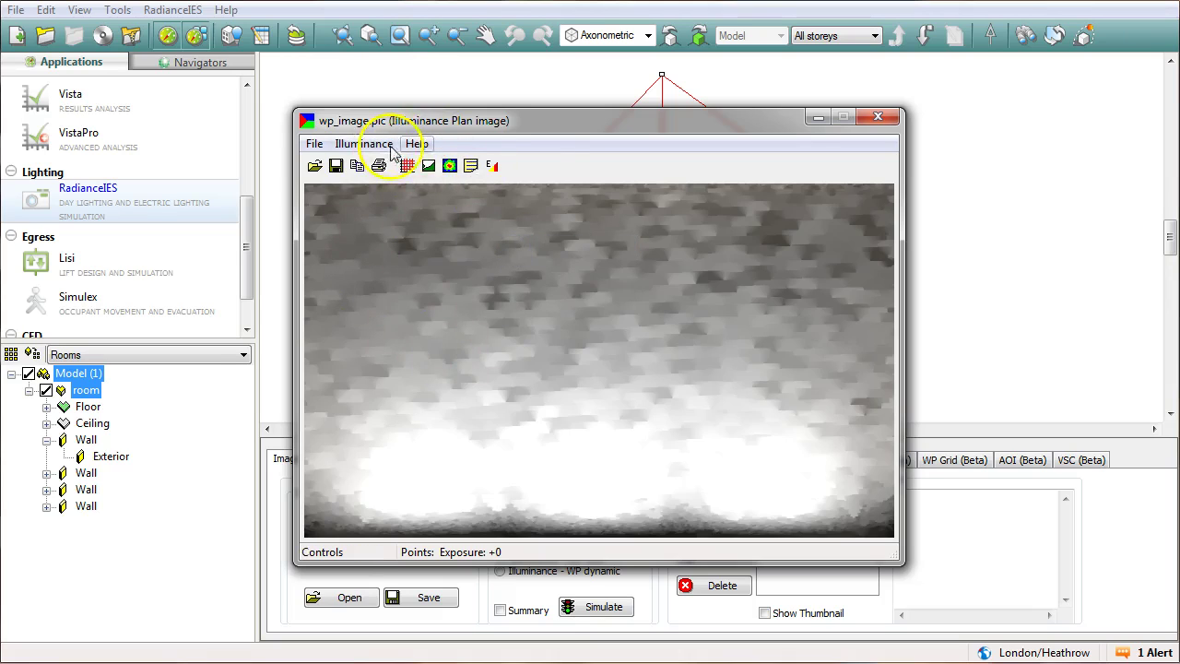
# Apply a 2 DF threshold to the plan and move its settings off the image
pyautogui.click(427, 165)
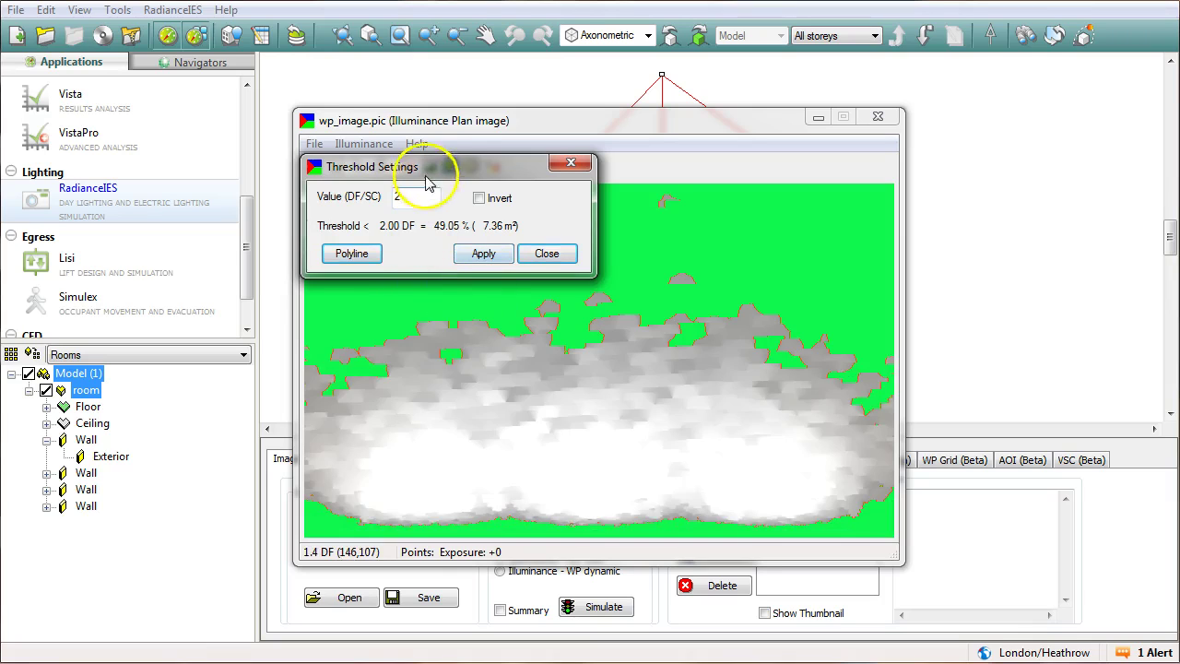
pyautogui.moveTo(429, 168); pyautogui.dragTo(732, 126)
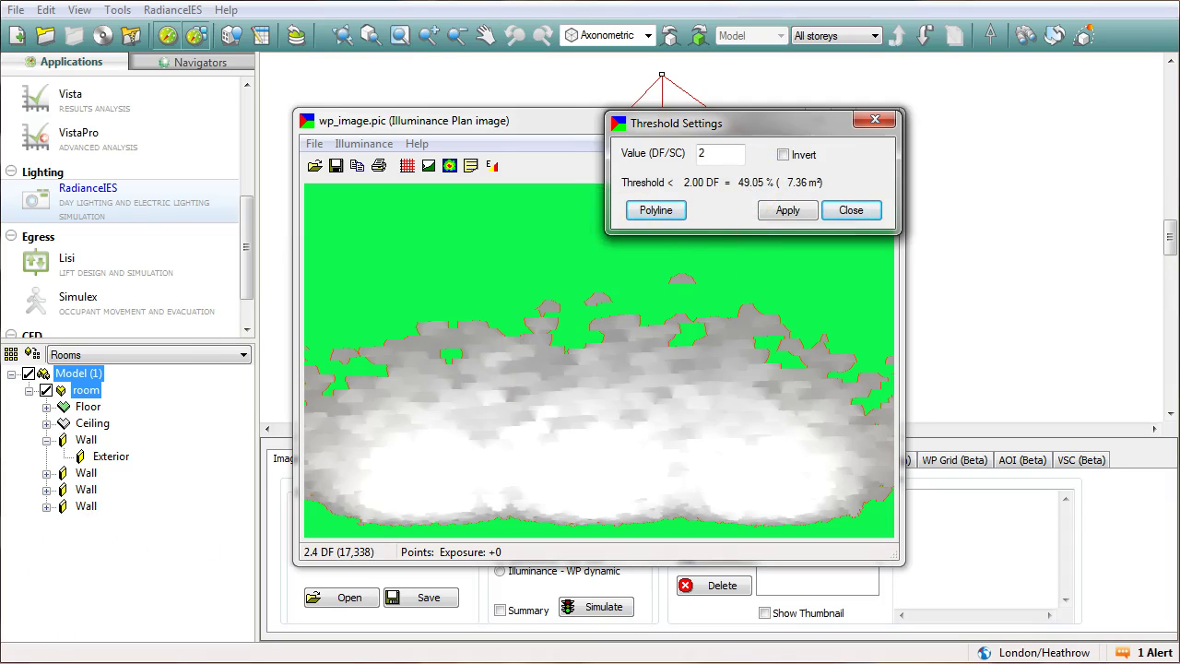
pyautogui.press('super')
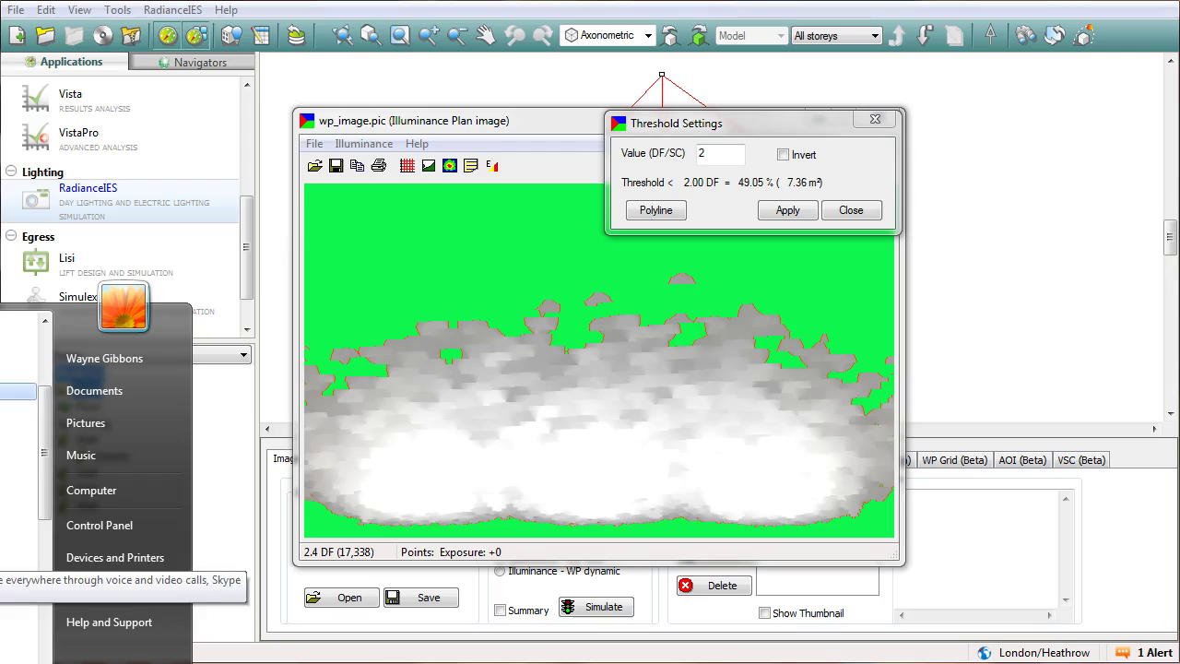
# Browse the Start menu's program list, then close it
pyautogui.scroll(-3, 18, 553)
pyautogui.scroll(-3, 19, 553)
pyautogui.scroll(5, 19, 553)
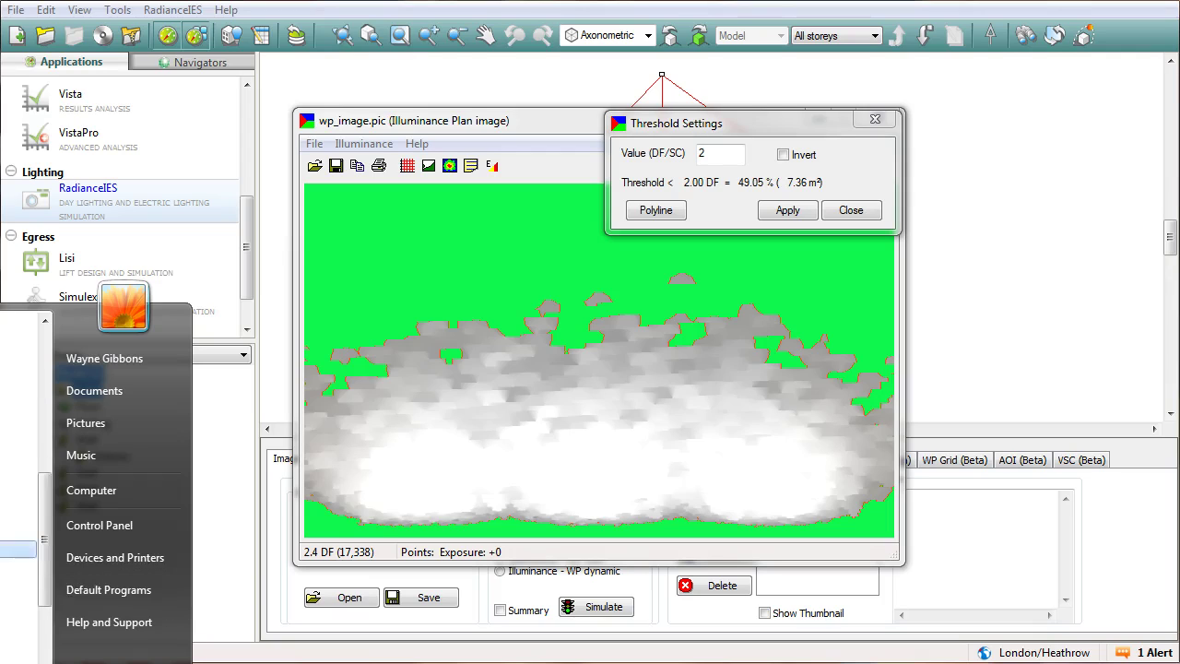
pyautogui.scroll(3, 19, 557)
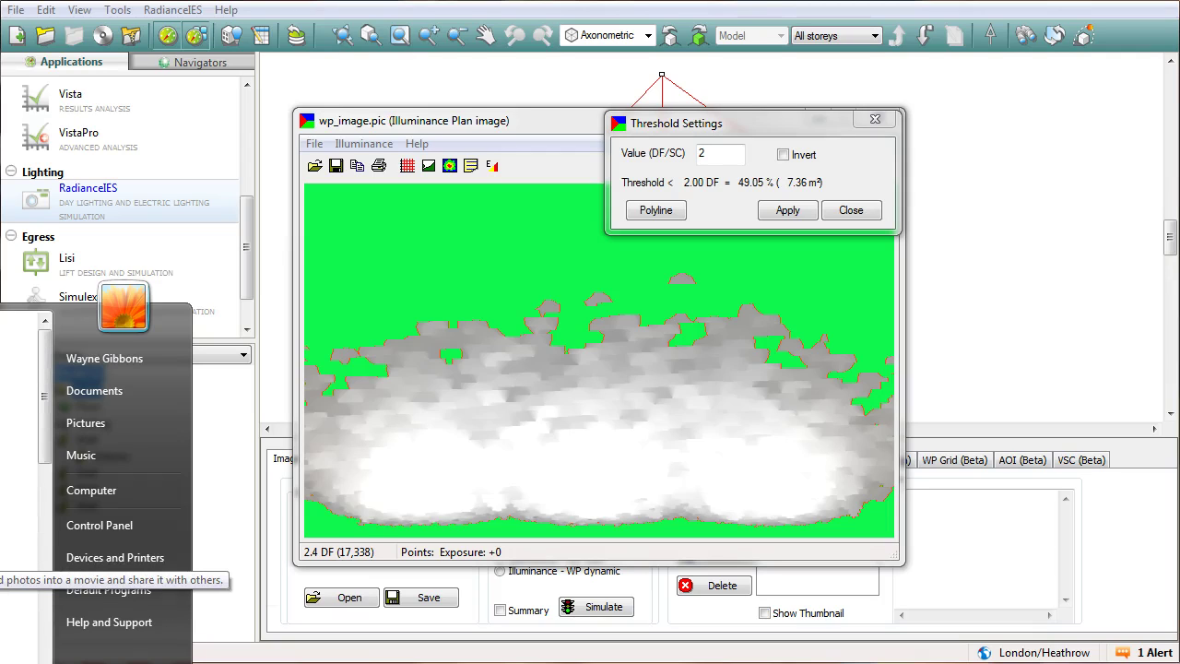
pyautogui.scroll(-3, 19, 557)
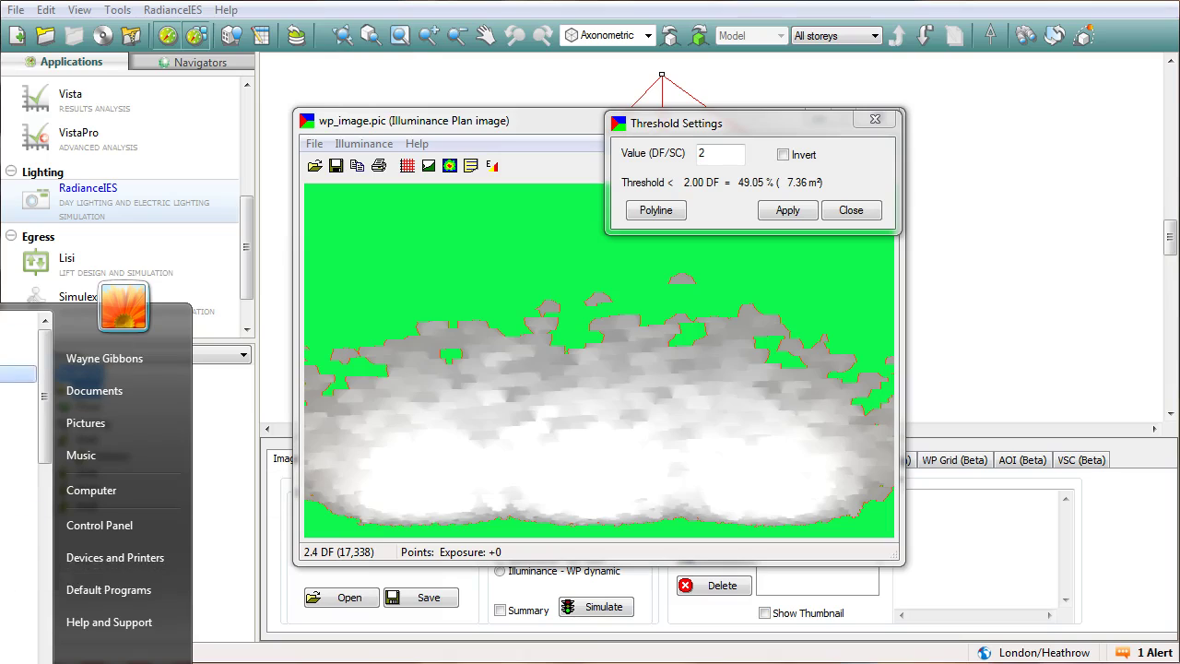
pyautogui.scroll(-2, 19, 580)
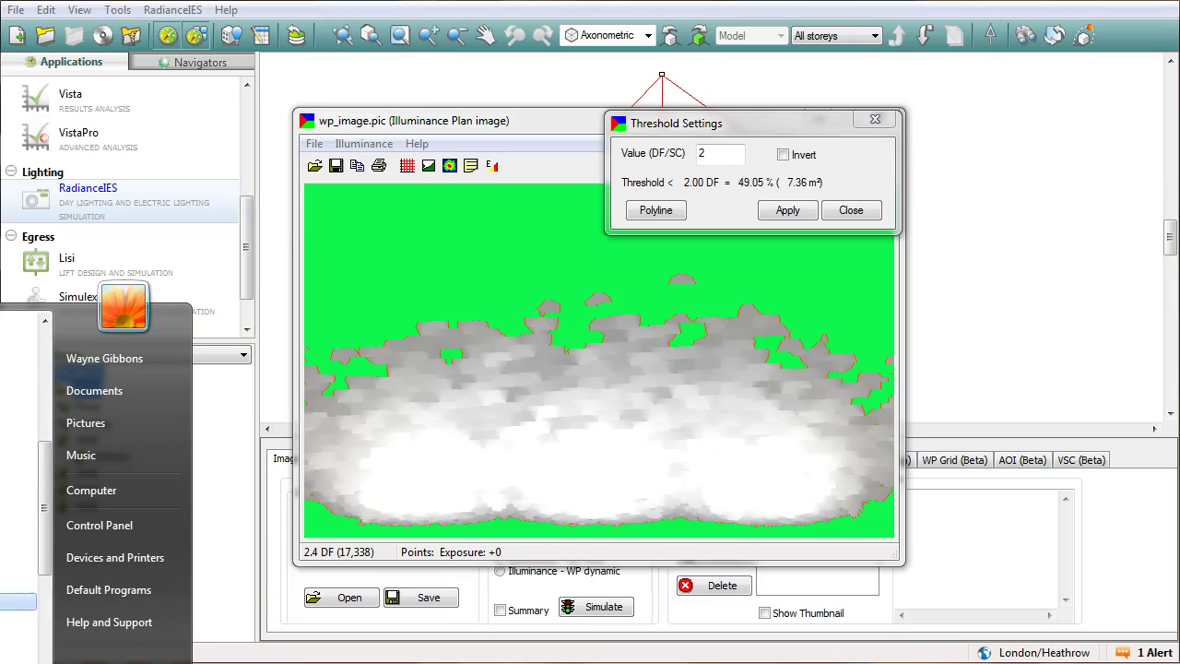
pyautogui.press('Escape')
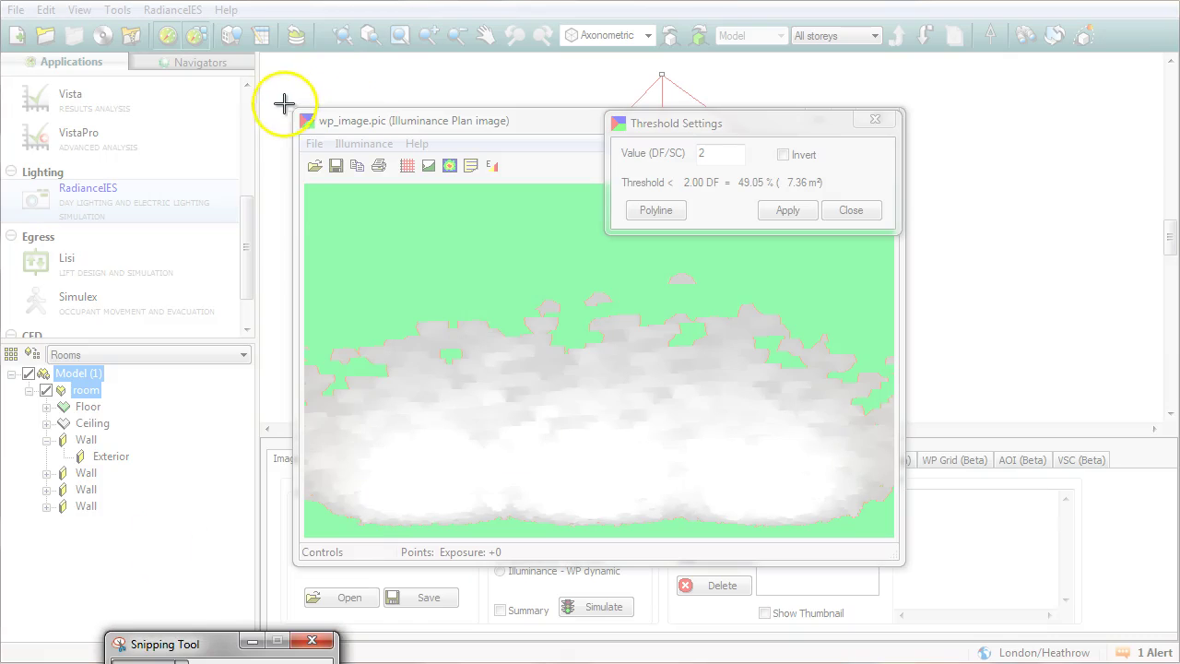
# Snip the daylight-factor plan with its threshold readout and save it to the Desktop as Capture1
pyautogui.moveTo(286, 97); pyautogui.dragTo(907, 567)
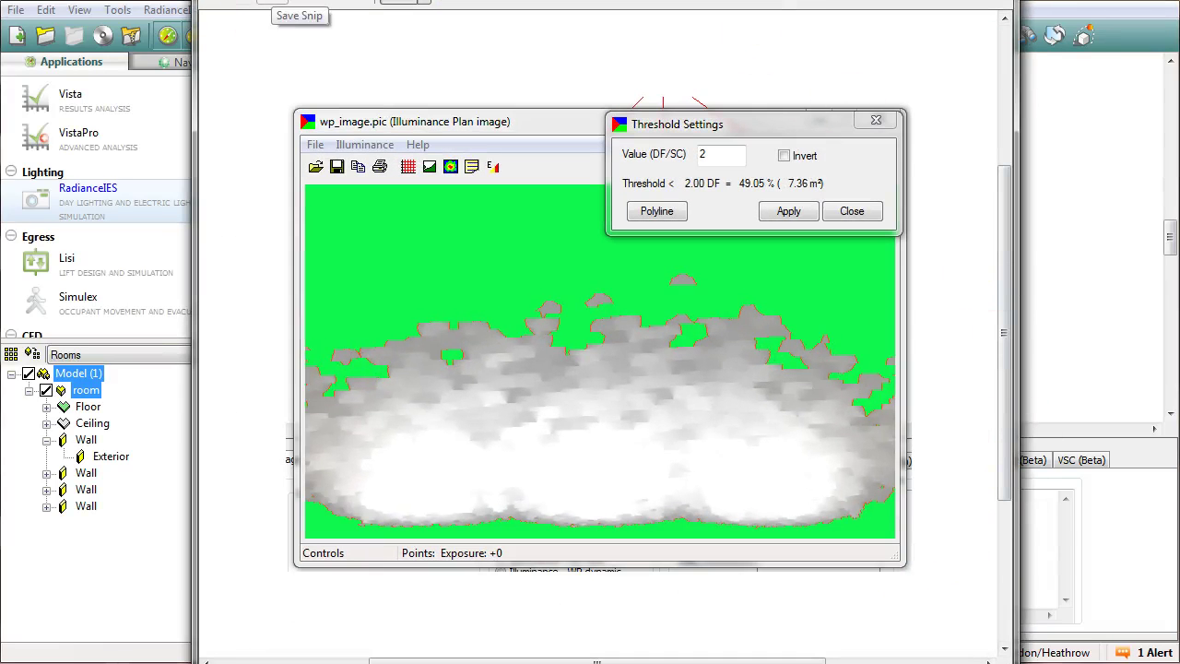
pyautogui.hotkey('ctrl', 's')
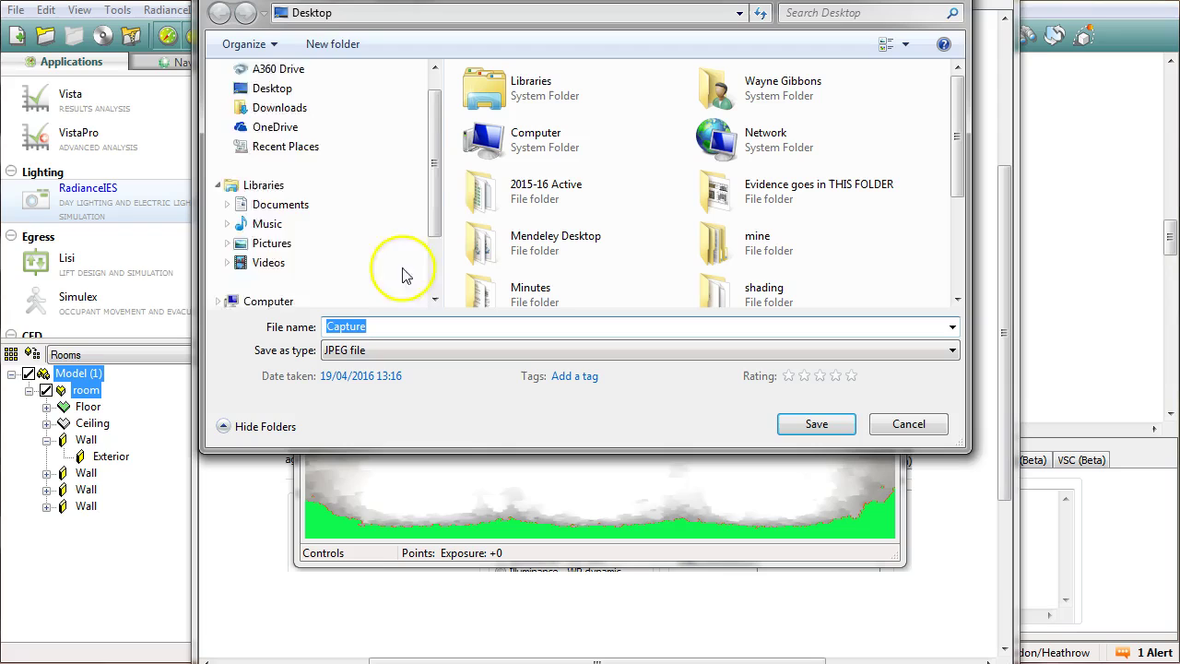
pyautogui.click(269, 117)
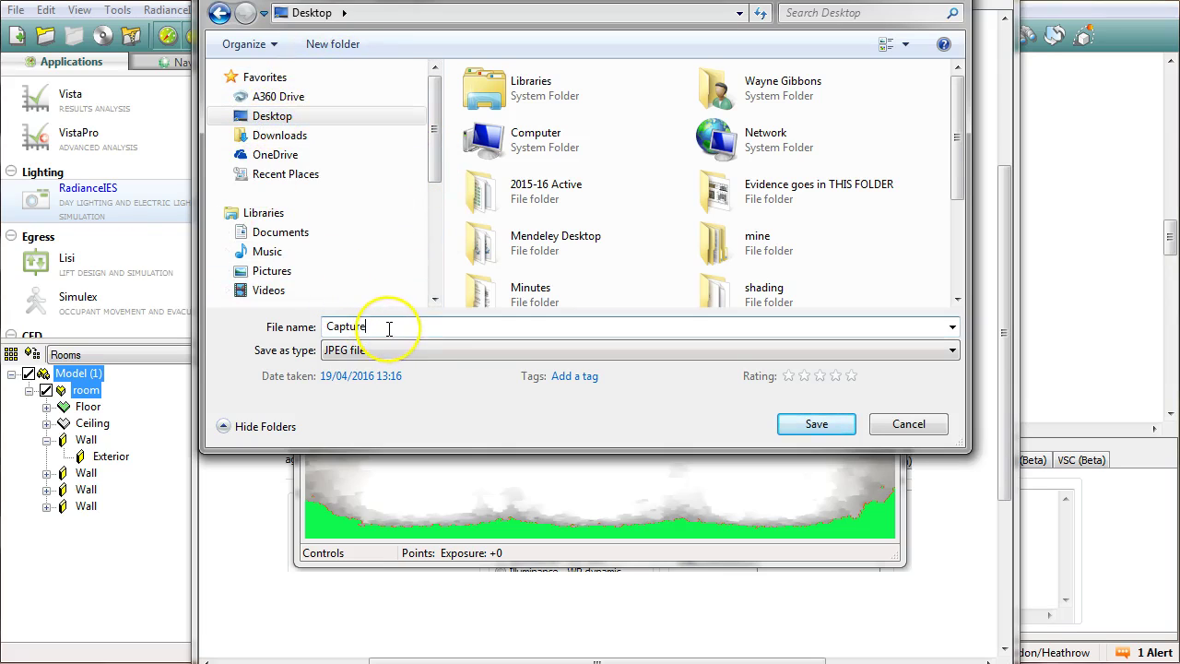
pyautogui.click(817, 426)
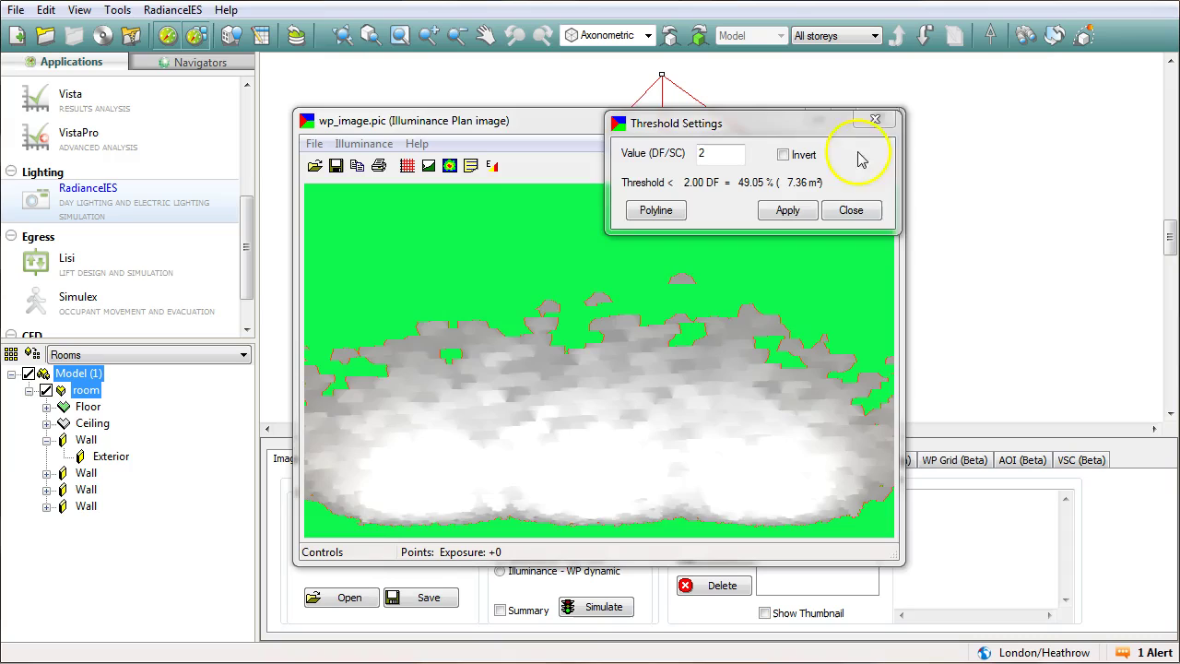
# Close the threshold settings and plan image, then switch to the Apache workspace
pyautogui.click(875, 120)
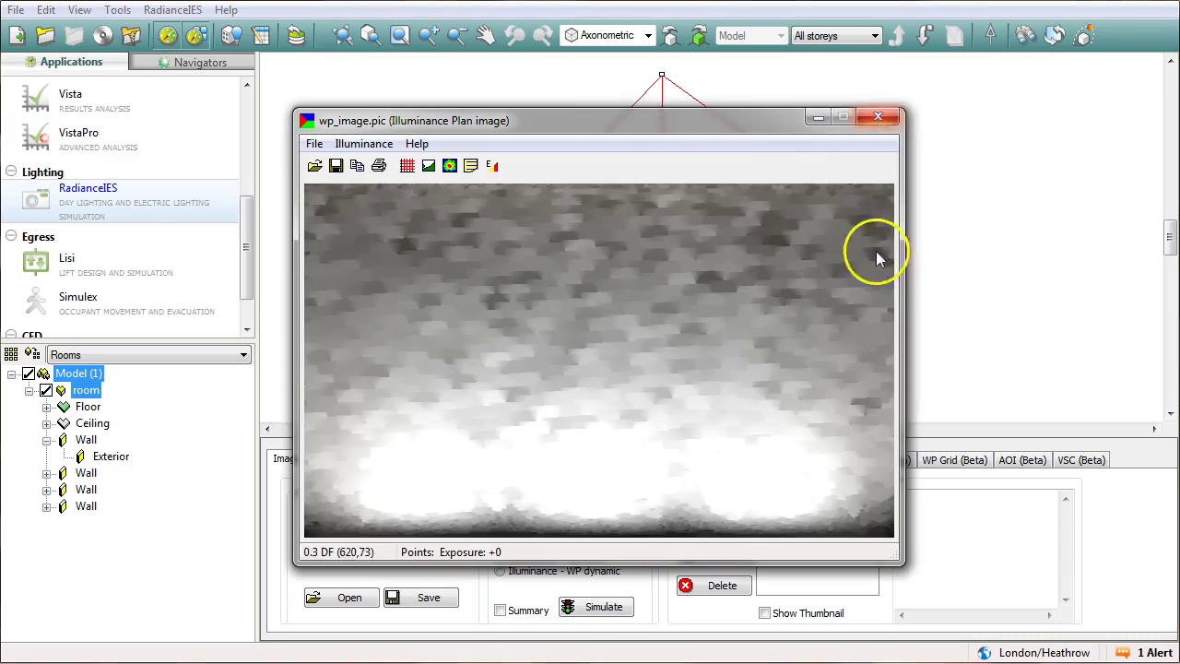
pyautogui.click(872, 115)
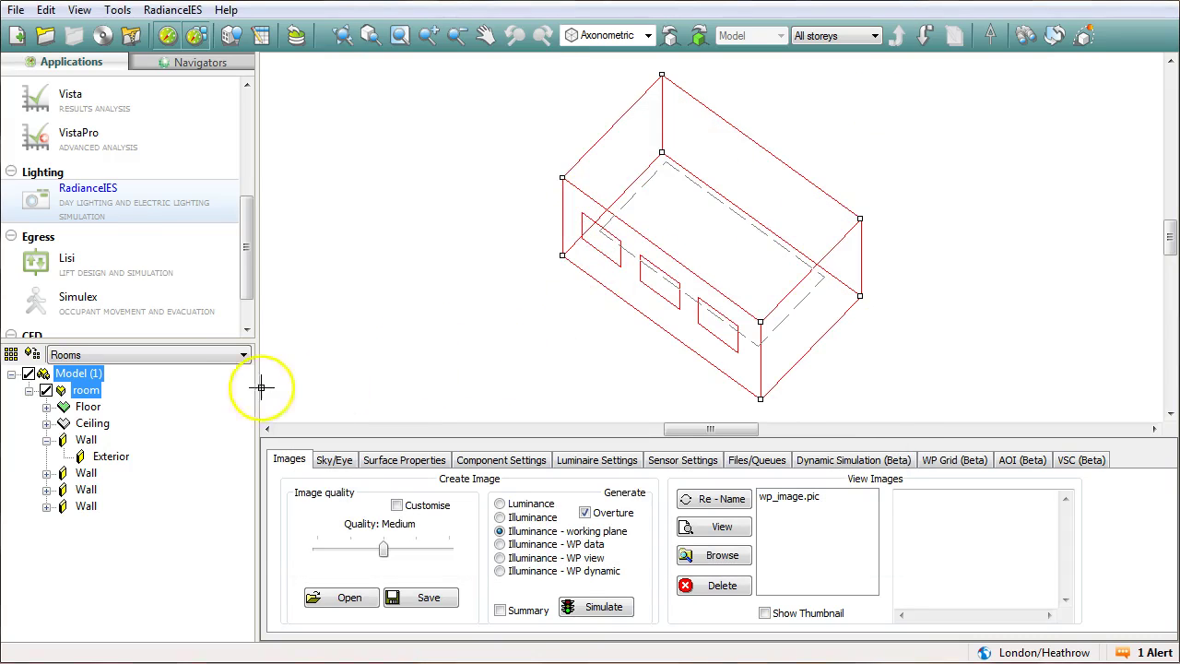
pyautogui.moveTo(247, 257); pyautogui.dragTo(248, 158)
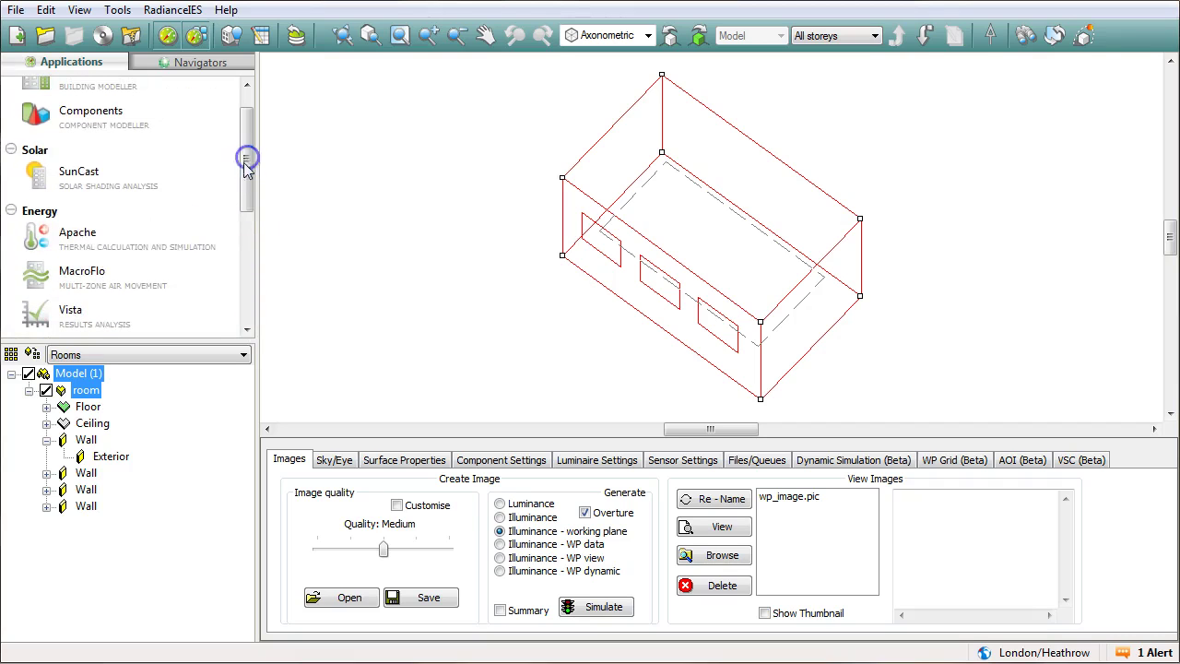
pyautogui.click(72, 241)
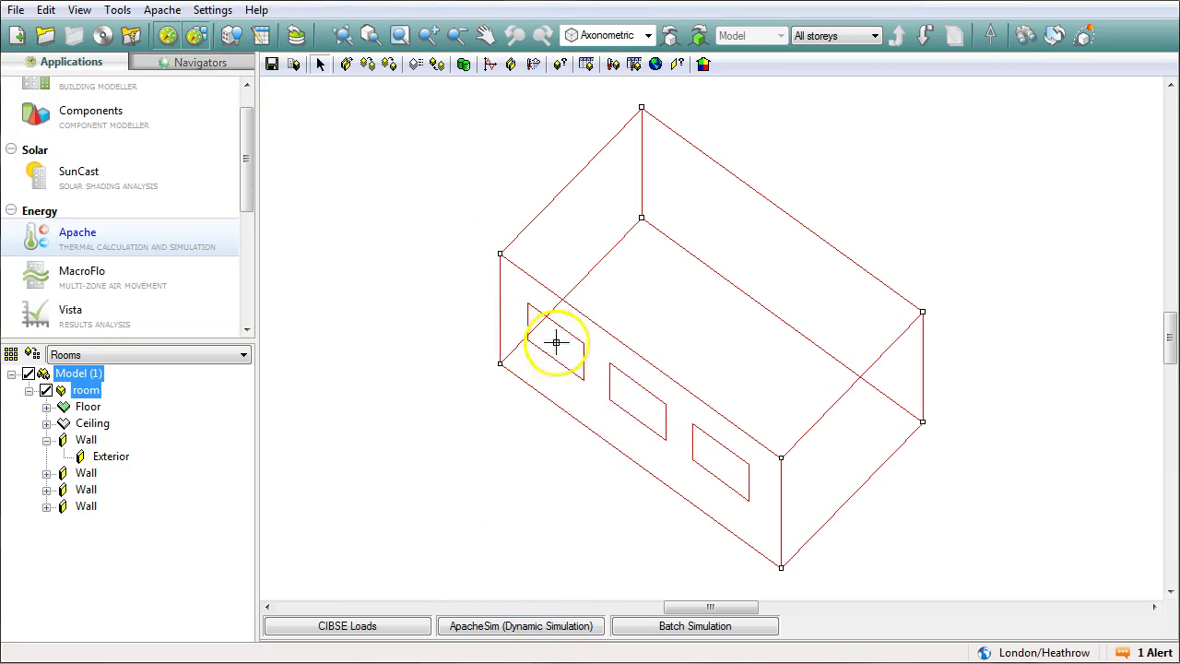
# Enable the SunCast link, output room RM000000, and run the full-year simulation to shading.aps
pyautogui.click(504, 634)
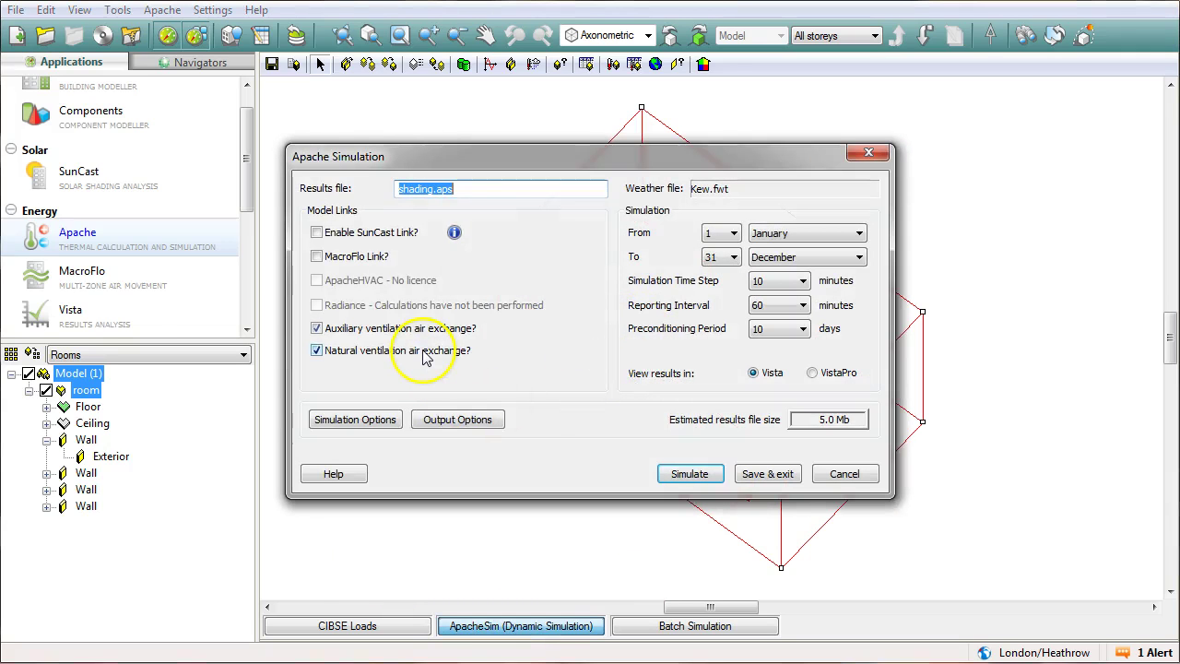
pyautogui.click(317, 233)
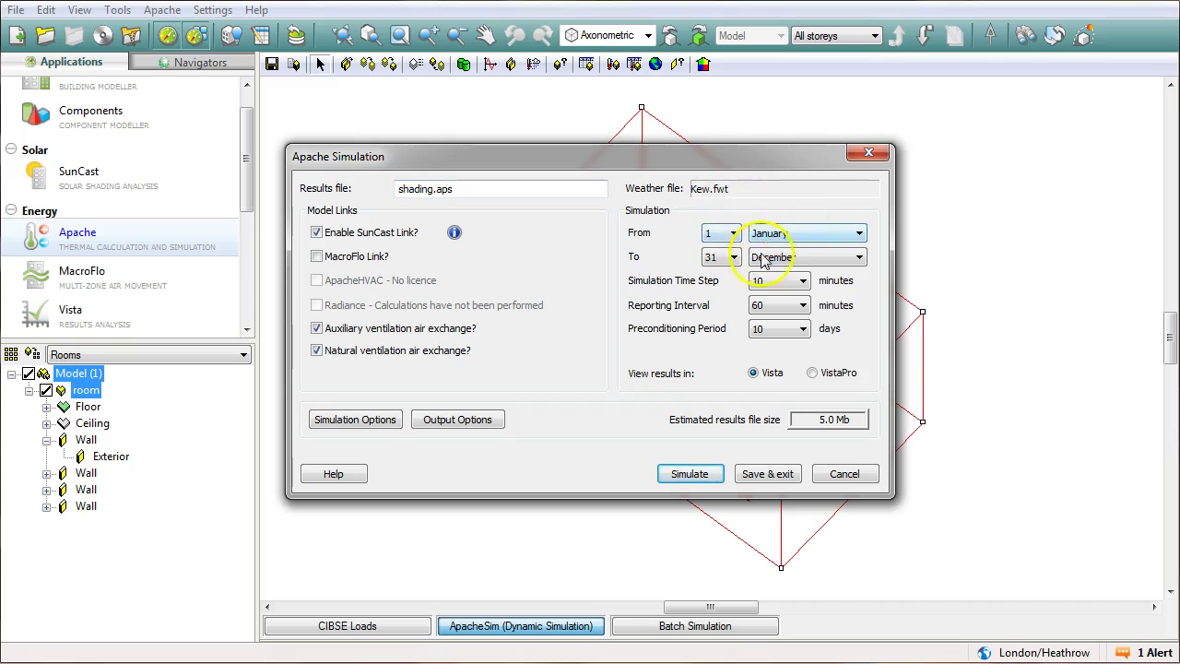
pyautogui.click(455, 419)
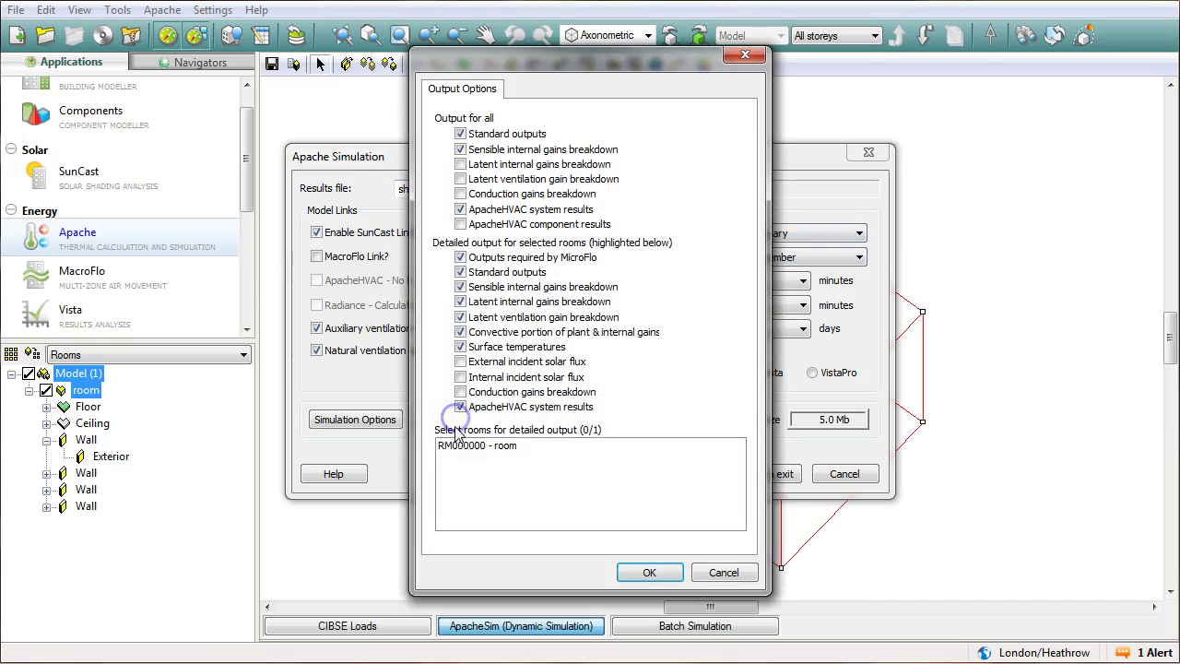
pyautogui.click(470, 447)
pyautogui.click(645, 572)
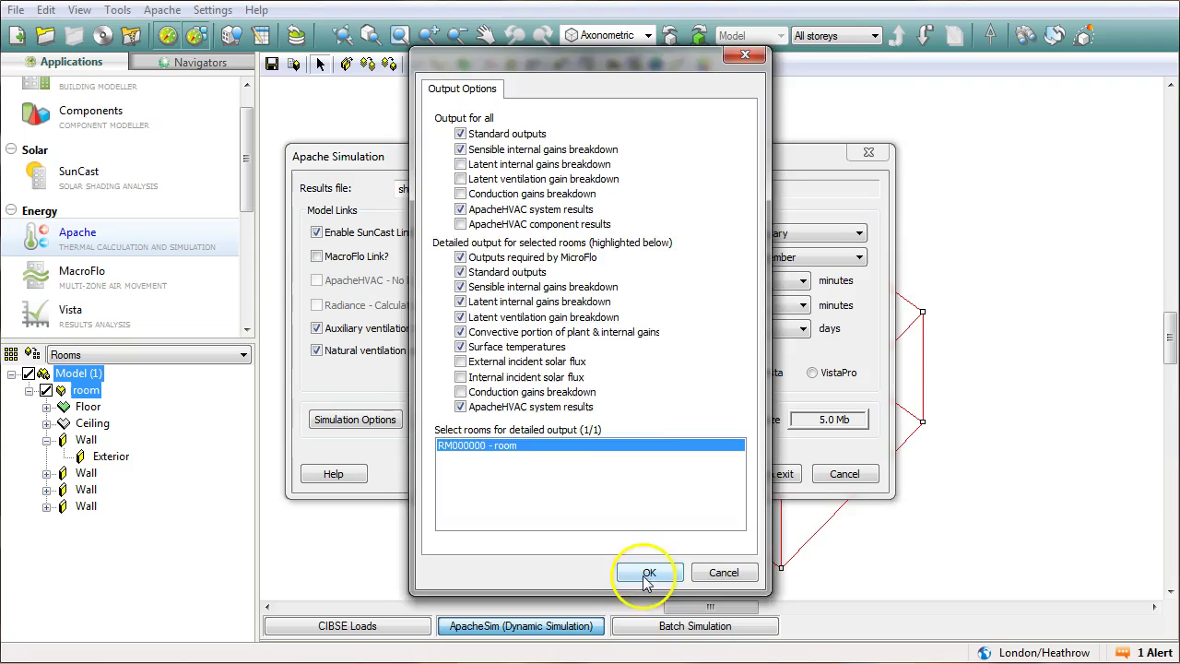
pyautogui.click(689, 473)
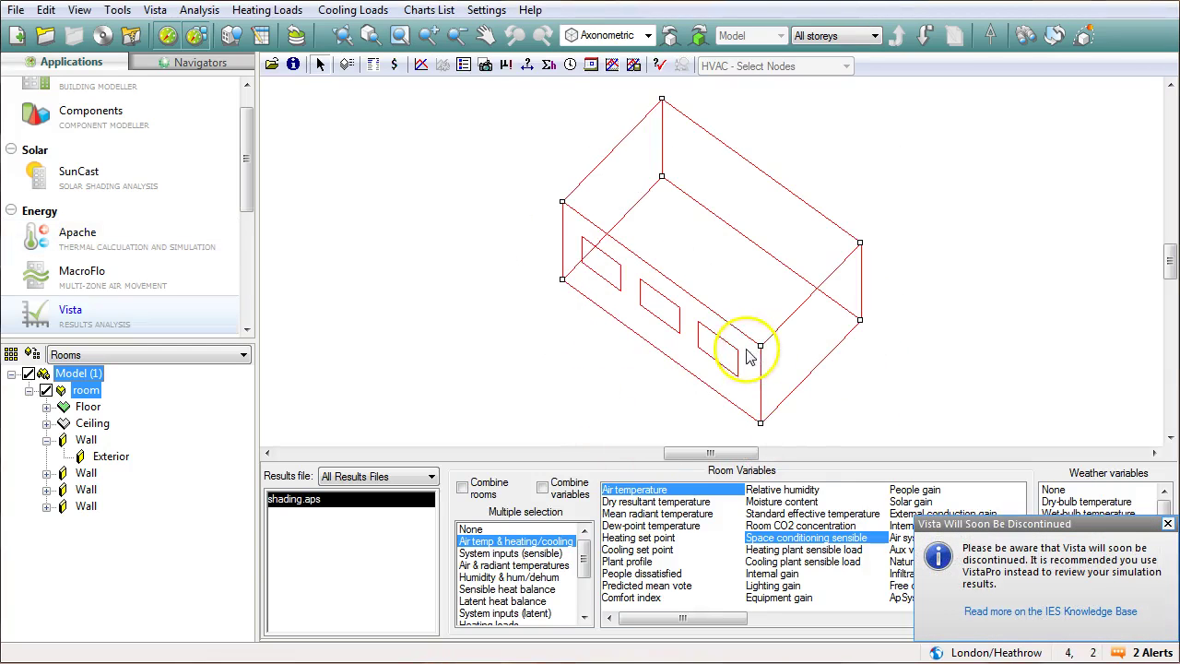
# Tabulate only Air temperature: minimum 19.00, maximum 23.00, mean 19.69 °C
pyautogui.click(1167, 523)
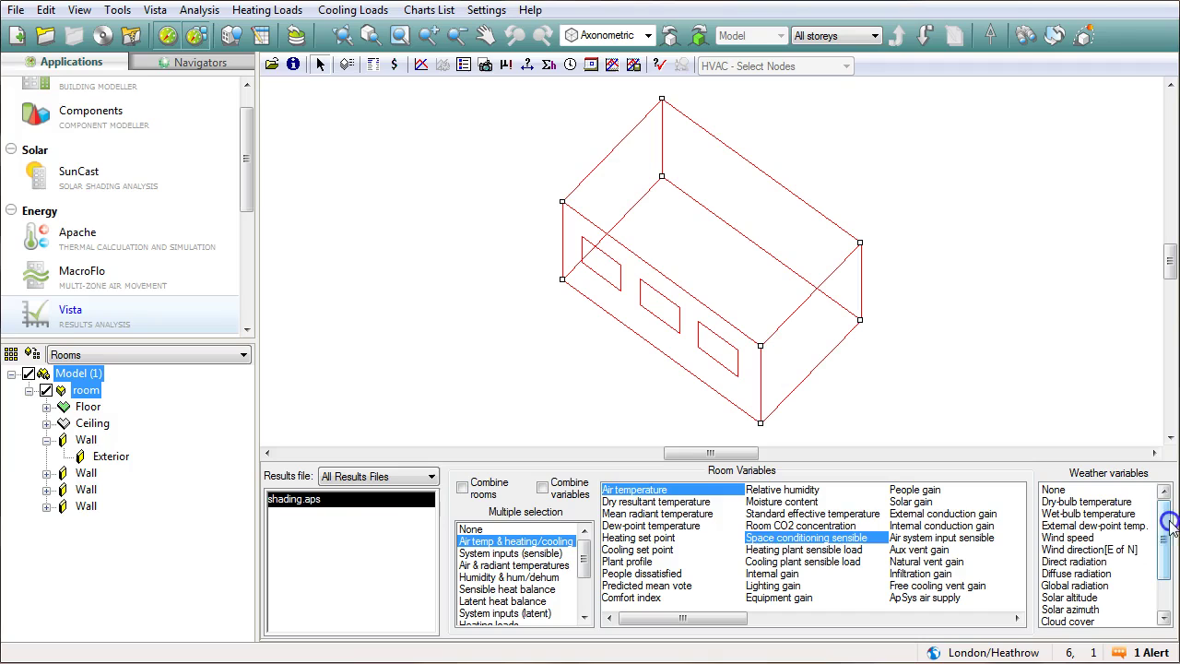
pyautogui.click(634, 492)
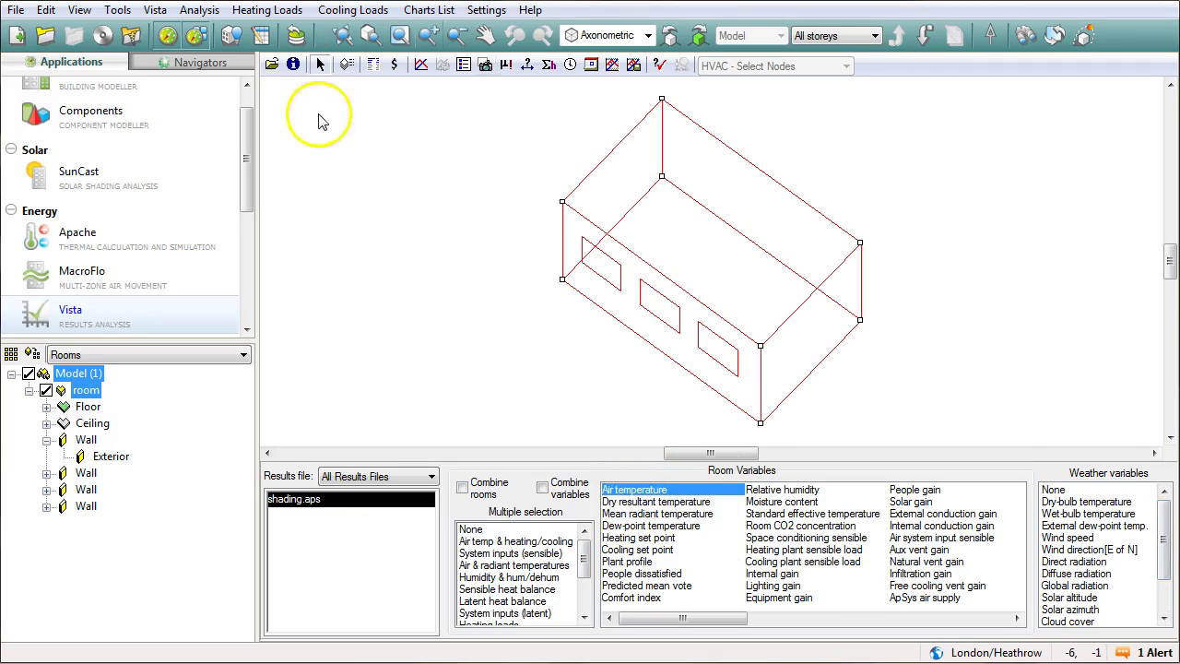
pyautogui.click(505, 66)
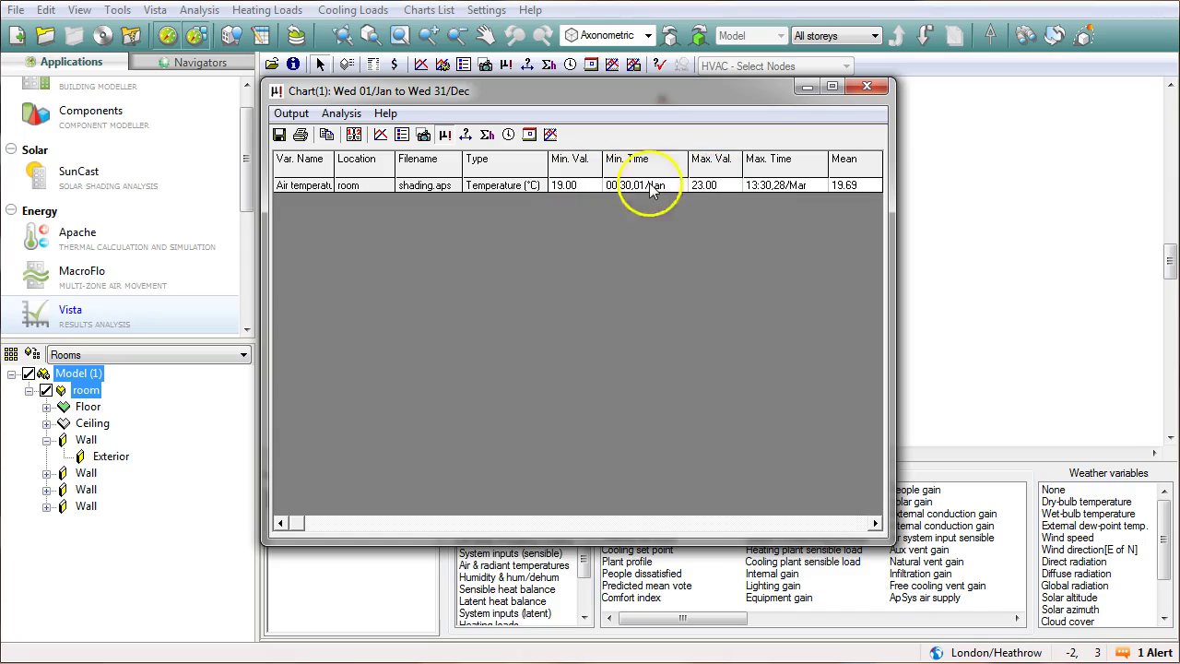
# Set cooling and heating profiles to off continuously in the thermal template and save
pyautogui.click(870, 88)
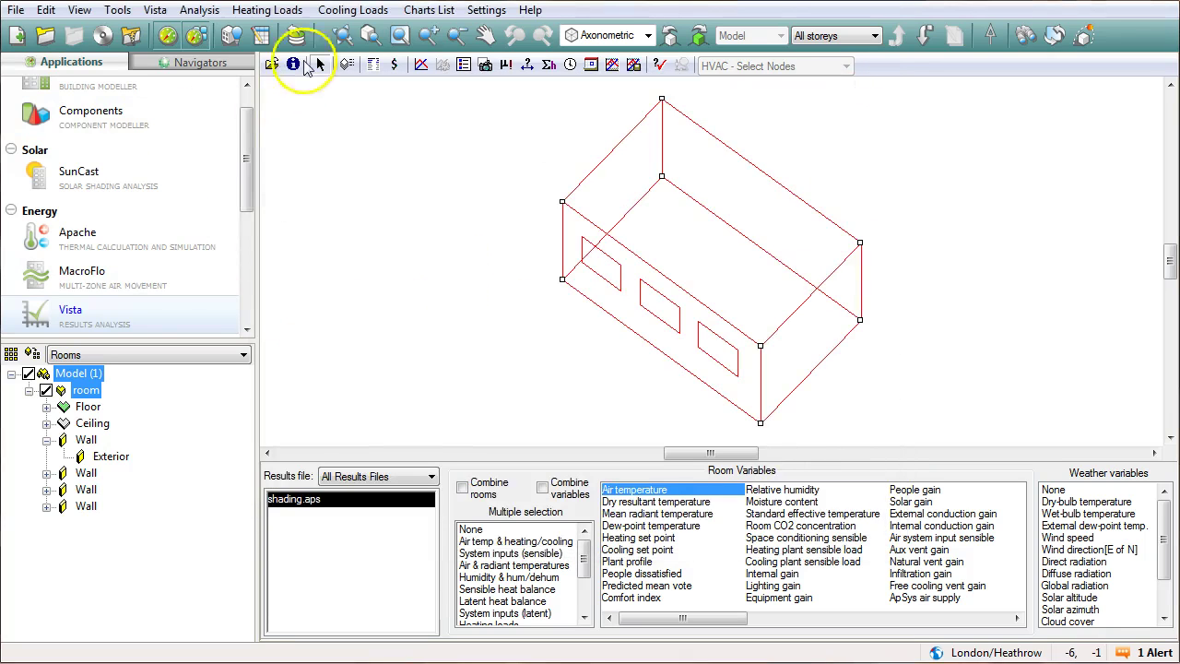
pyautogui.click(231, 35)
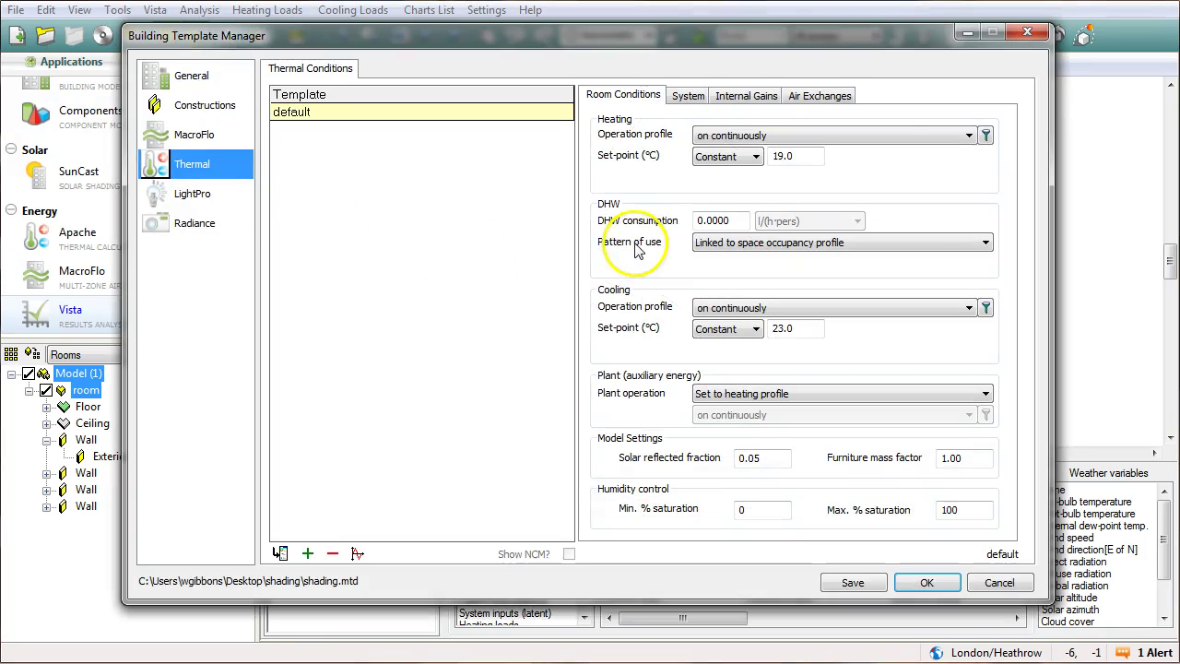
pyautogui.click(887, 308)
pyautogui.click(748, 337)
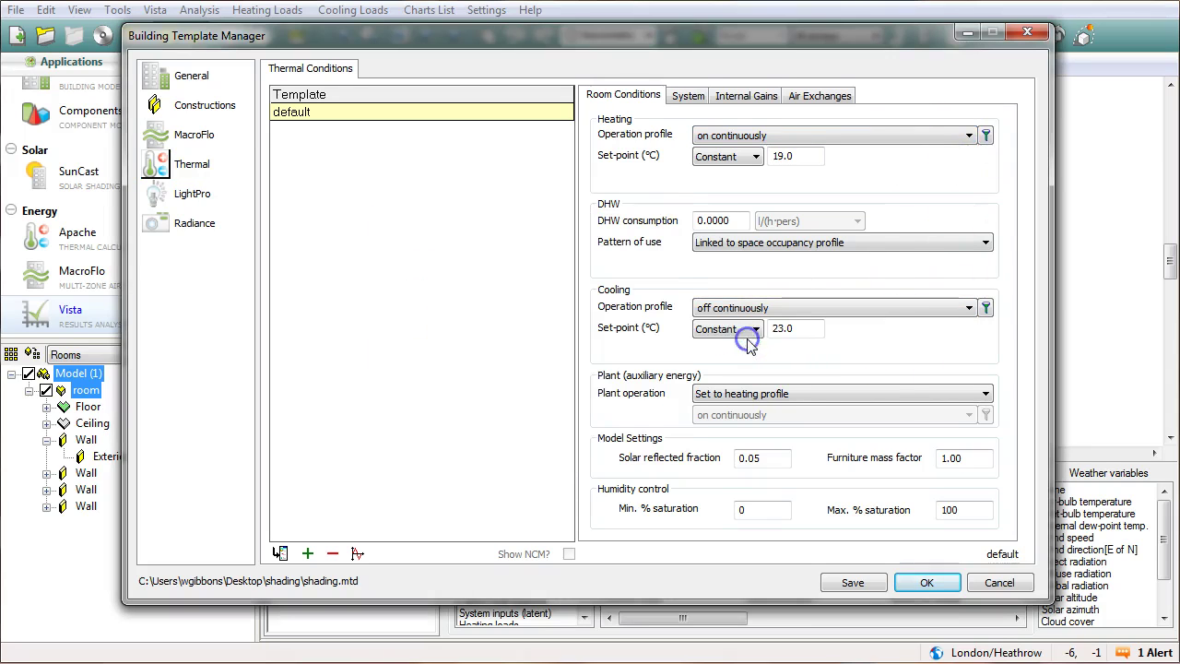
pyautogui.click(929, 137)
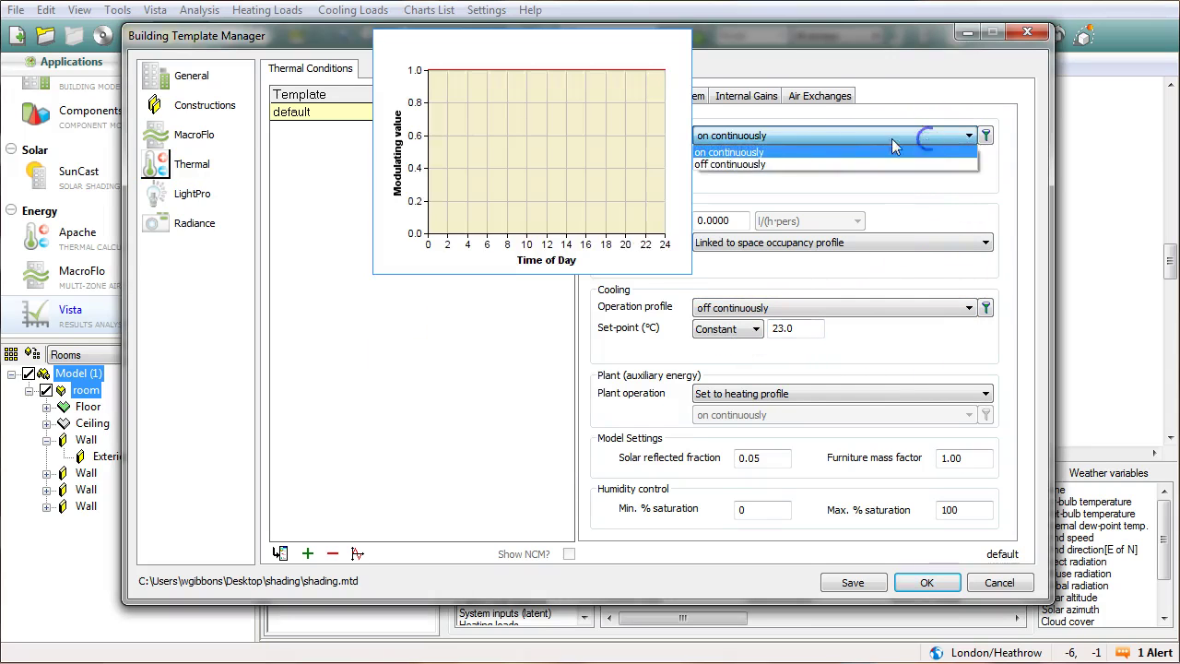
pyautogui.click(743, 166)
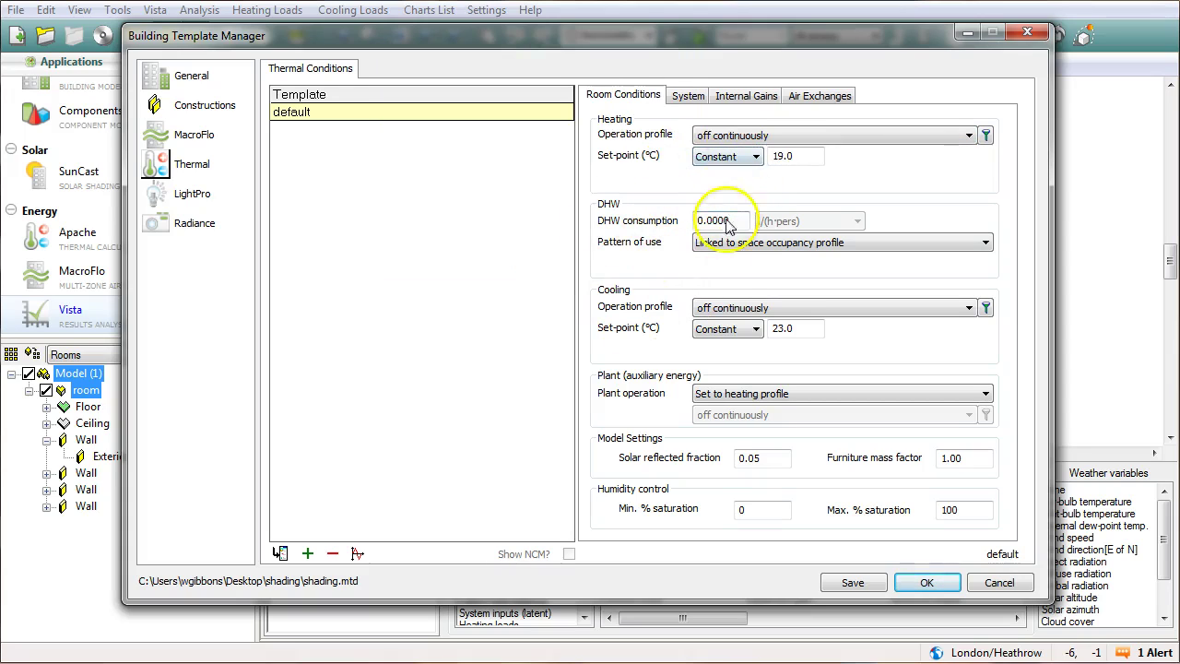
pyautogui.click(846, 582)
pyautogui.click(927, 583)
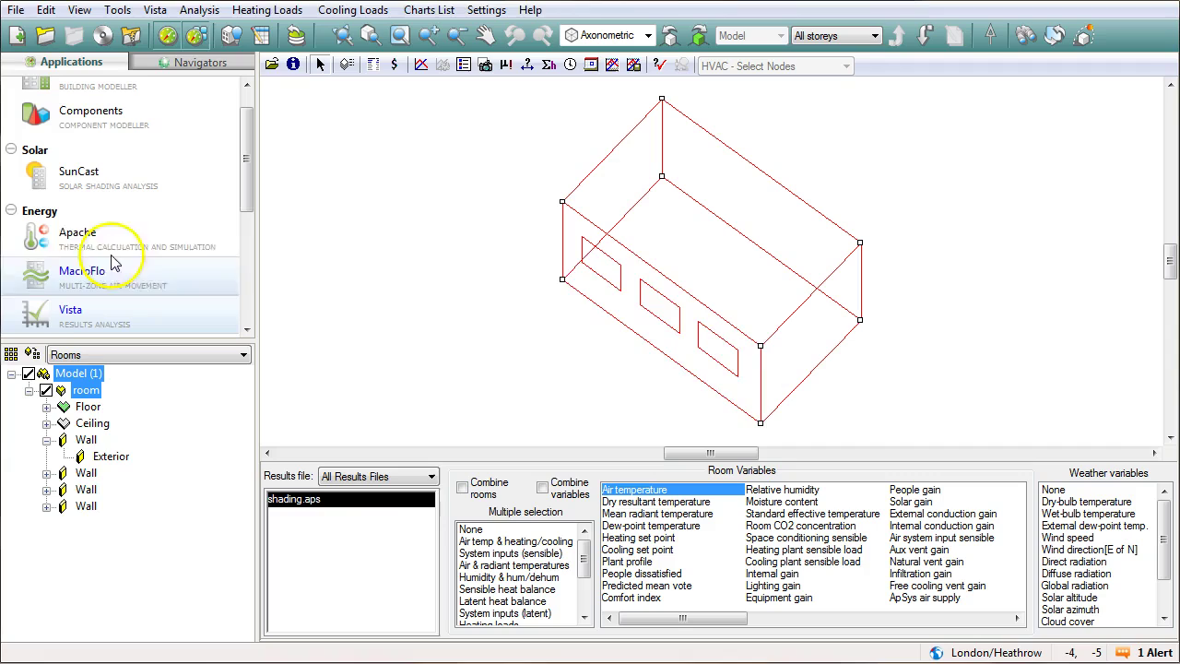
# Save shading.mit, then rerun ApacheSim and overwrite the existing shading.aps results
pyautogui.click(92, 232)
pyautogui.click(513, 390)
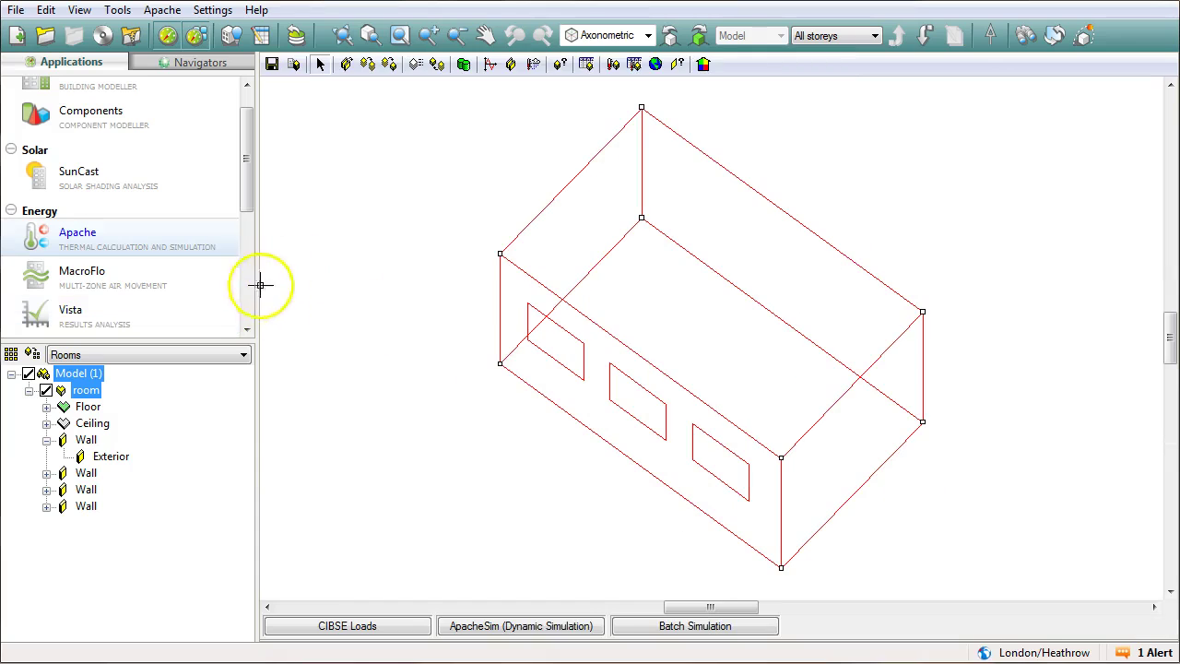
pyautogui.click(542, 624)
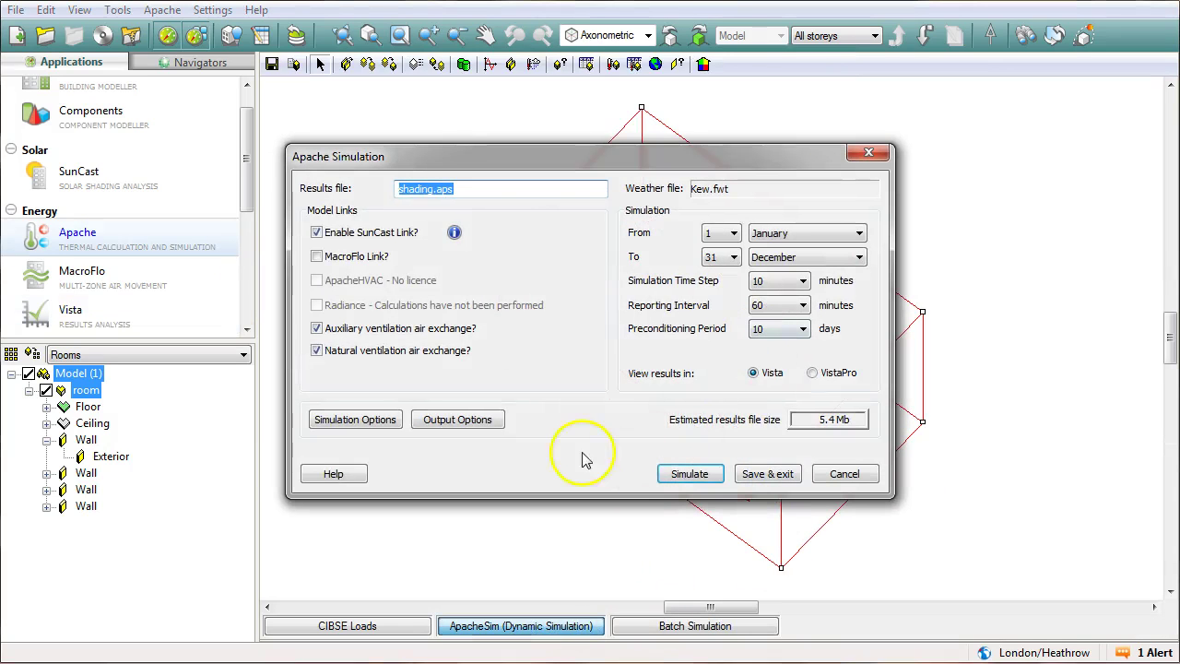
pyautogui.click(691, 474)
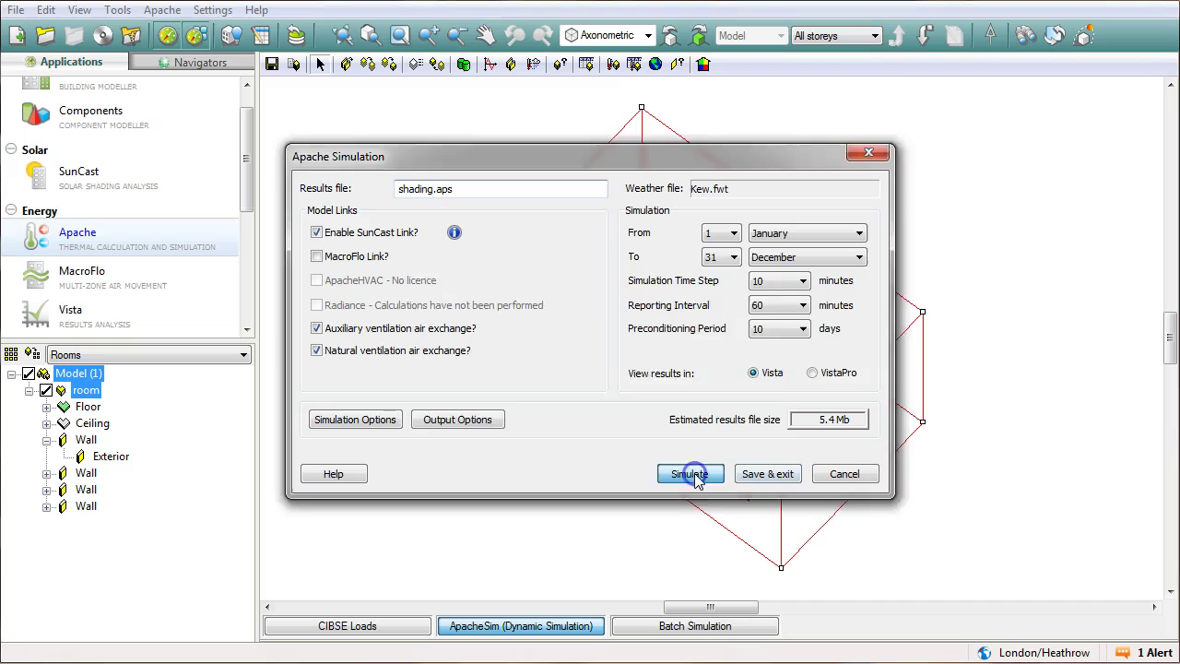
pyautogui.click(649, 397)
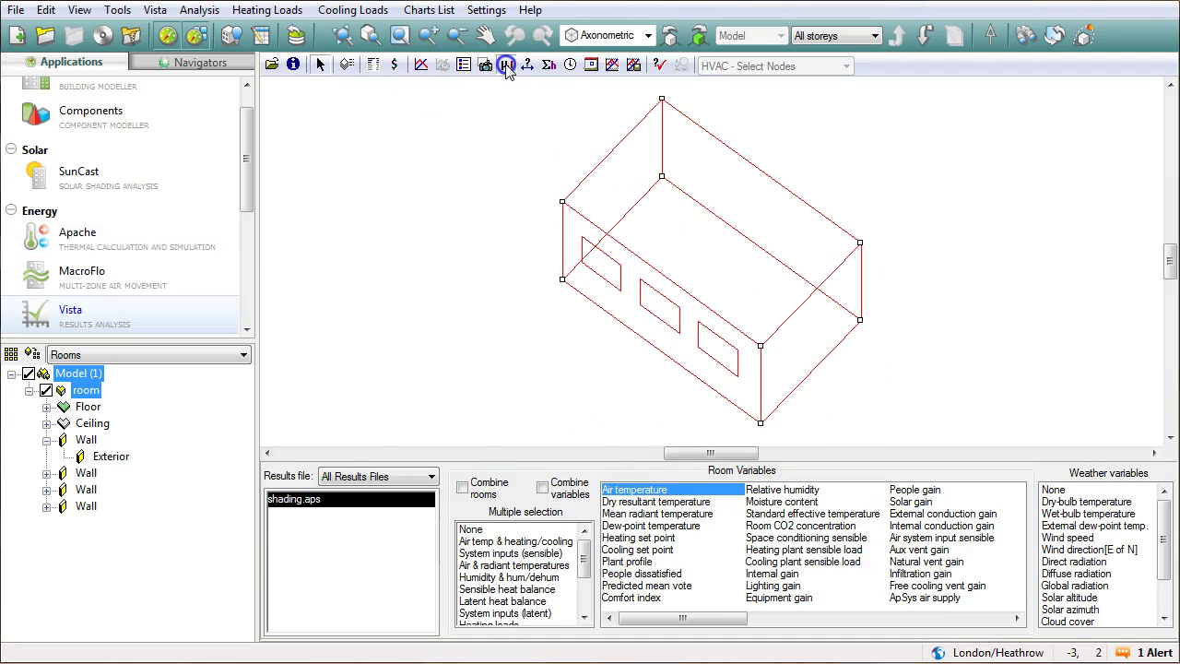
# Show the new air-temperature summary (min 2.03, max 26.21, mean 13.78 °C) and snip it
pyautogui.click(505, 66)
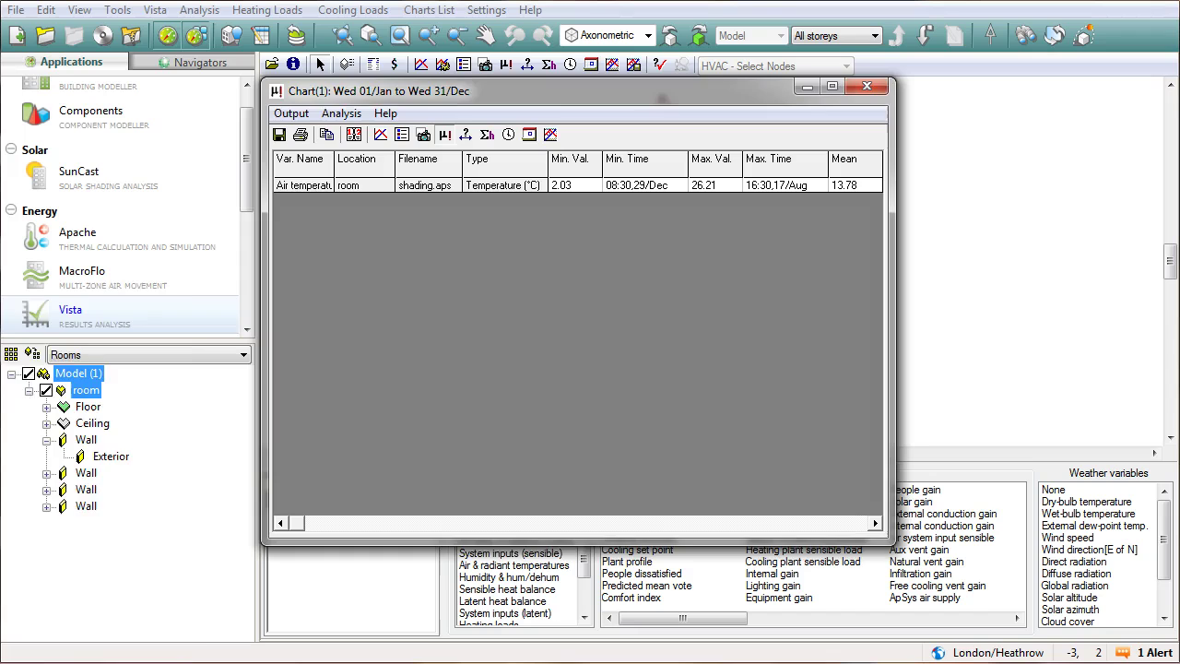
pyautogui.press('super')
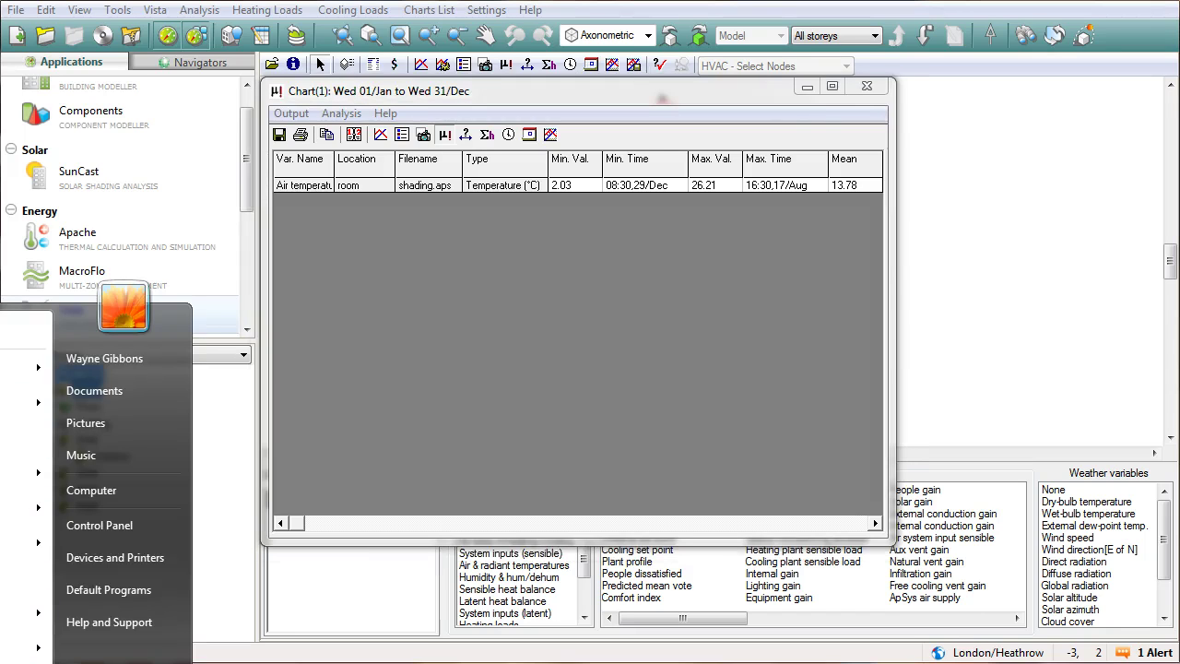
pyautogui.press('Return')
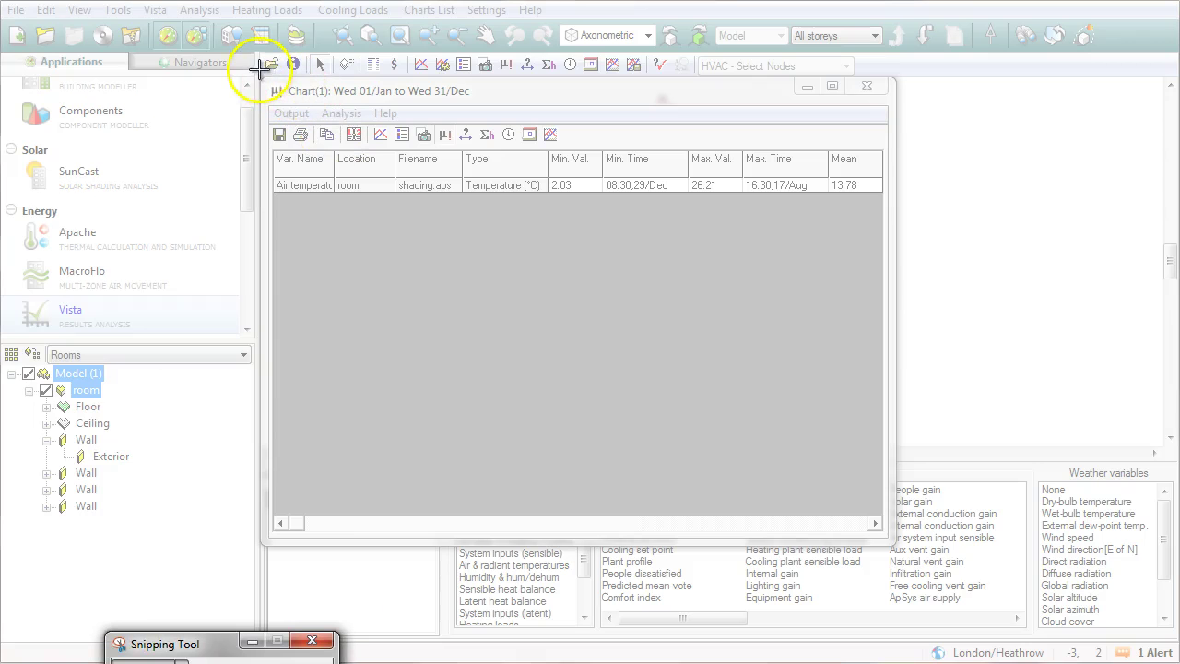
pyautogui.moveTo(253, 66); pyautogui.dragTo(916, 205)
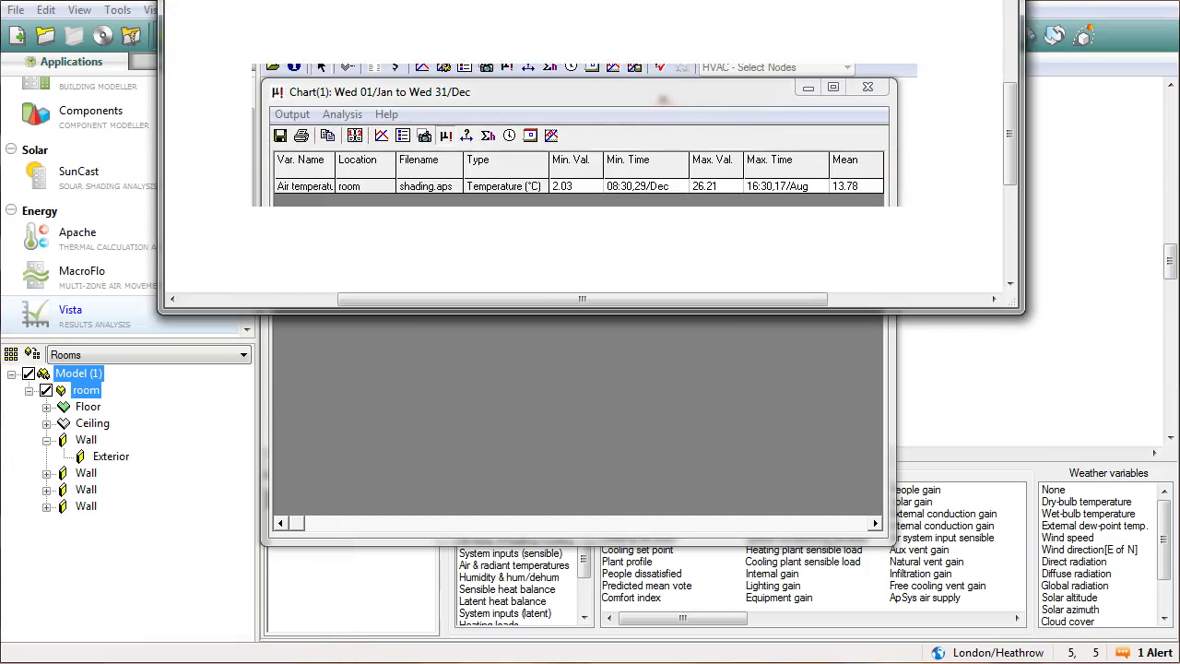
# Save the snip as Capture, then close the Snipping Tool and the results chart
pyautogui.hotkey('ctrl', 's')
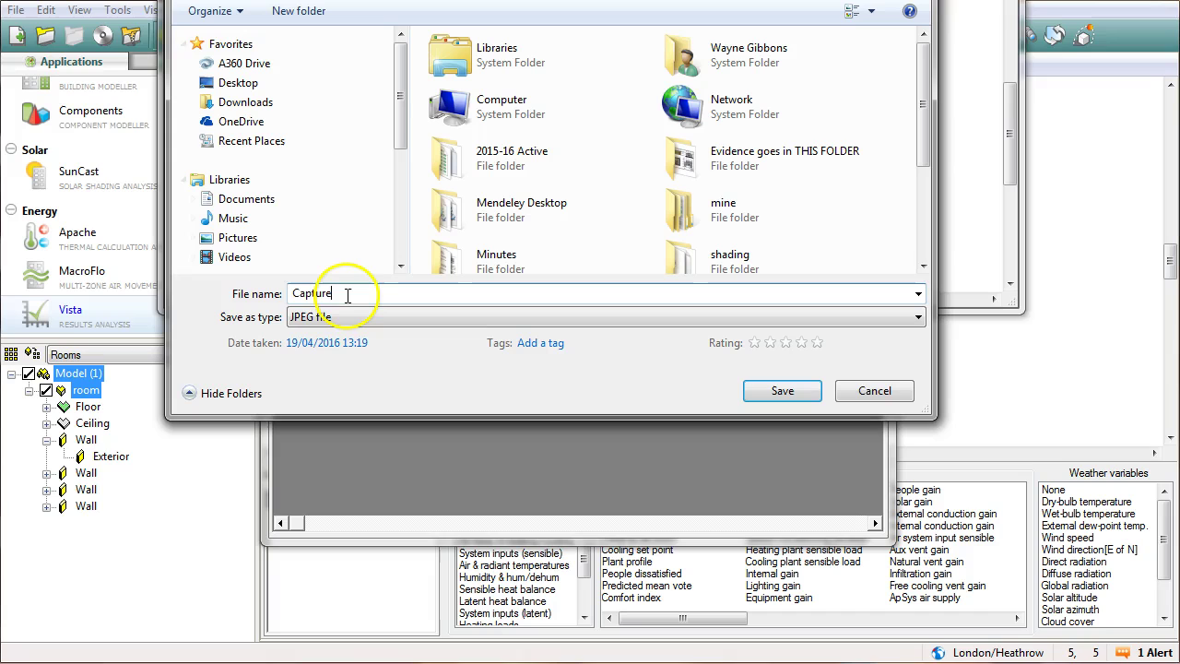
pyautogui.click(782, 390)
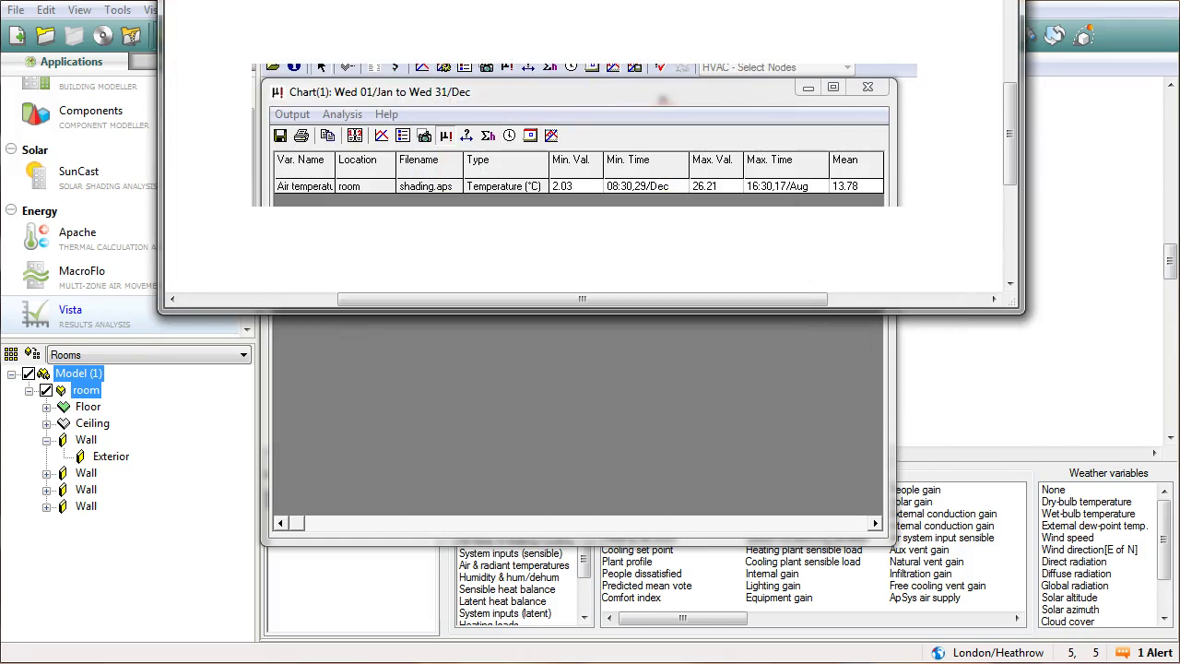
pyautogui.hotkey('alt', 'F4')
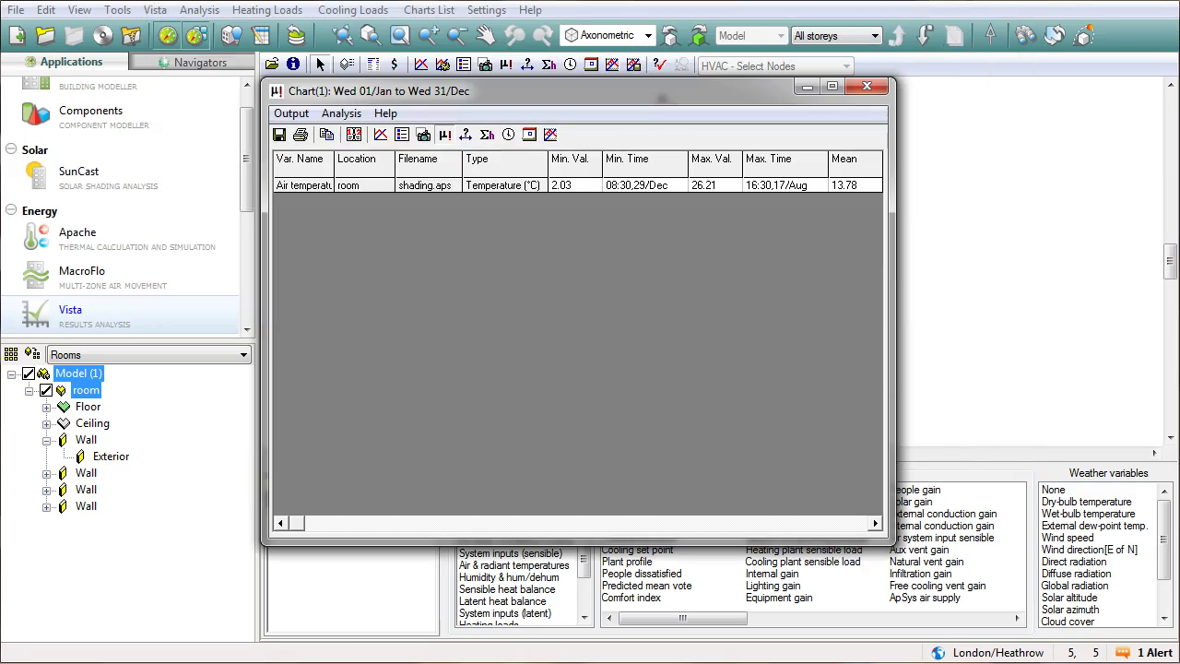
pyautogui.click(864, 88)
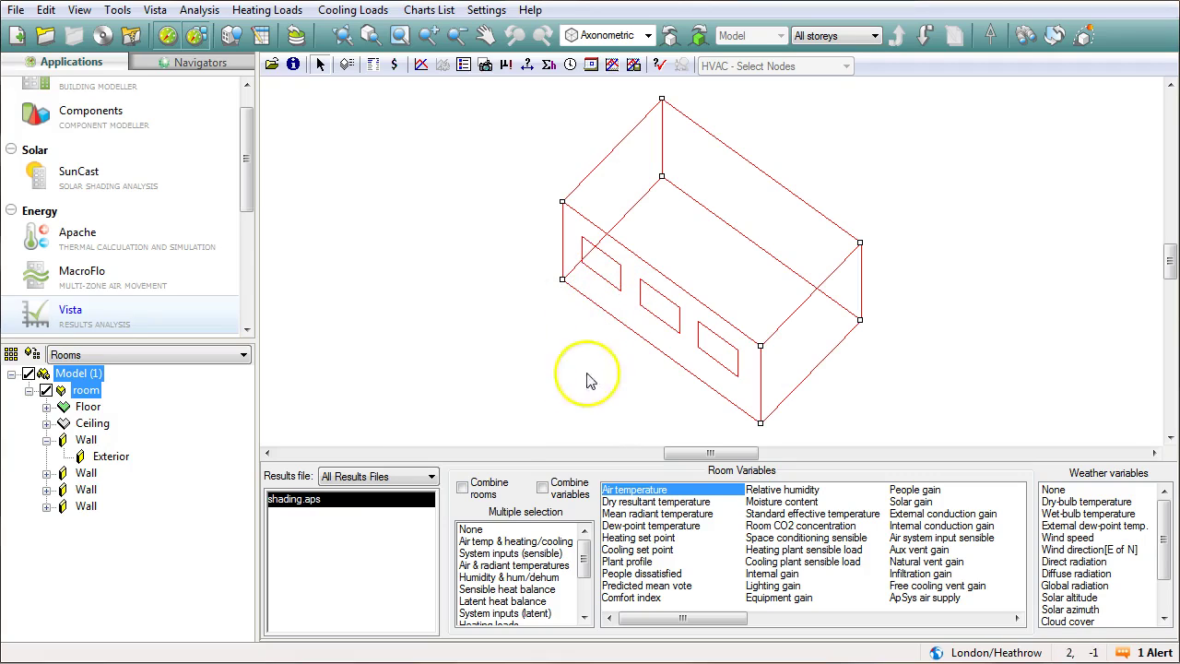
# Open the ModelIT modeller and display the room in Plan view, leaving it deselected
pyautogui.moveTo(245, 190); pyautogui.dragTo(246, 119)
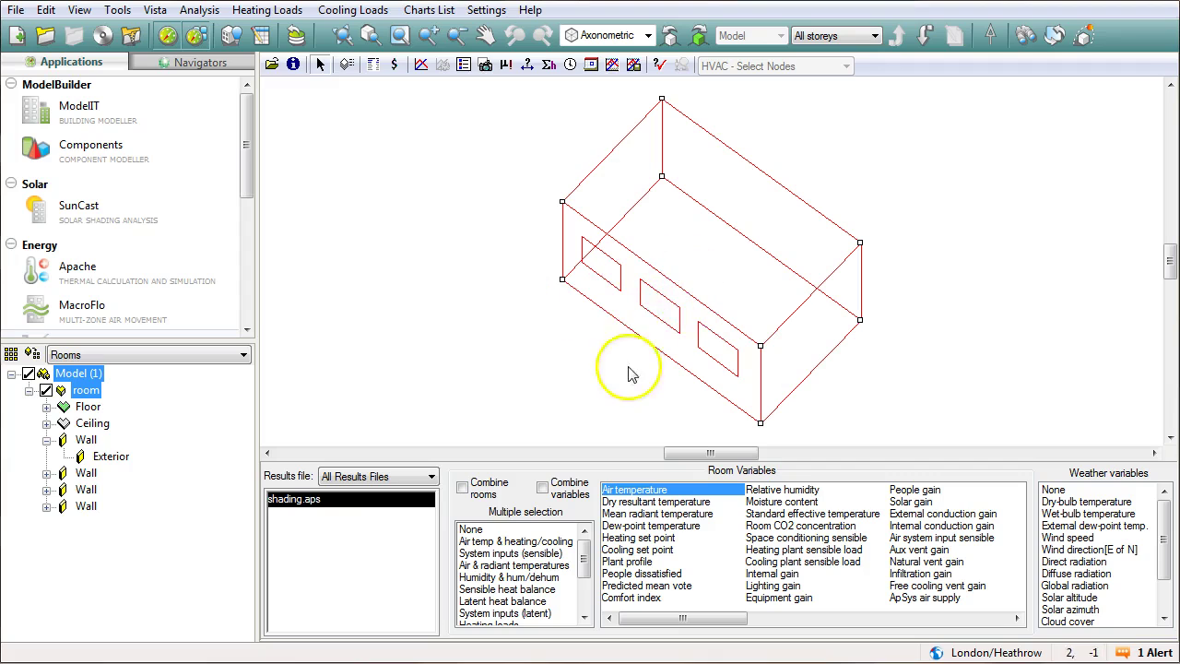
pyautogui.click(108, 126)
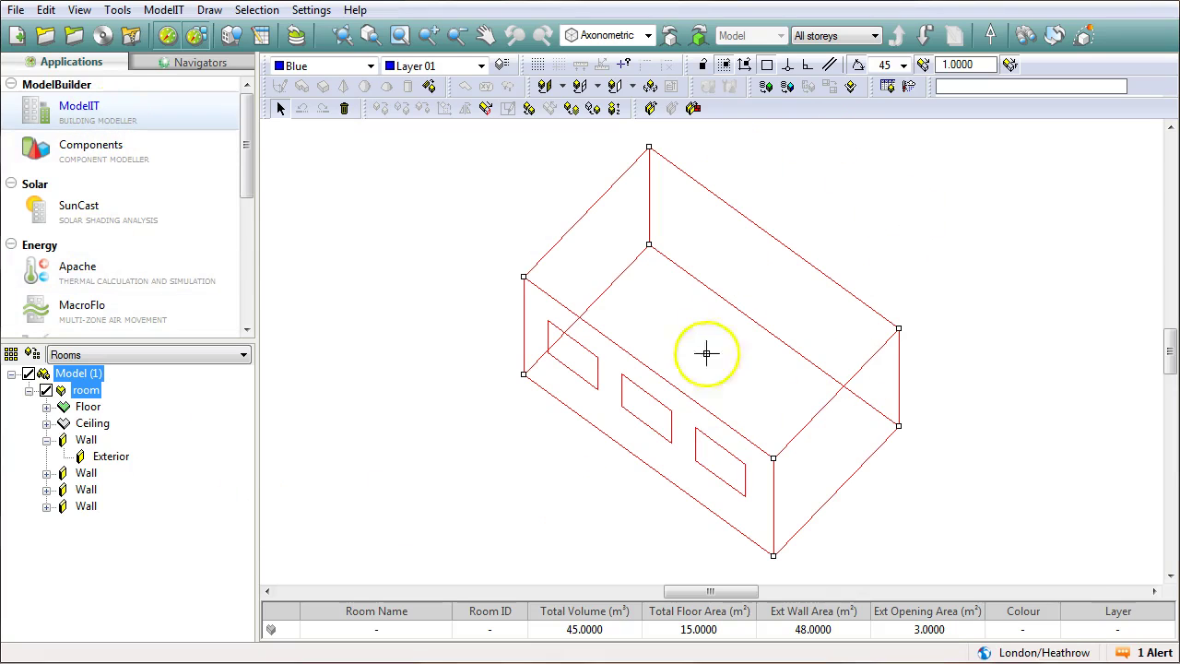
pyautogui.click(648, 35)
pyautogui.click(584, 50)
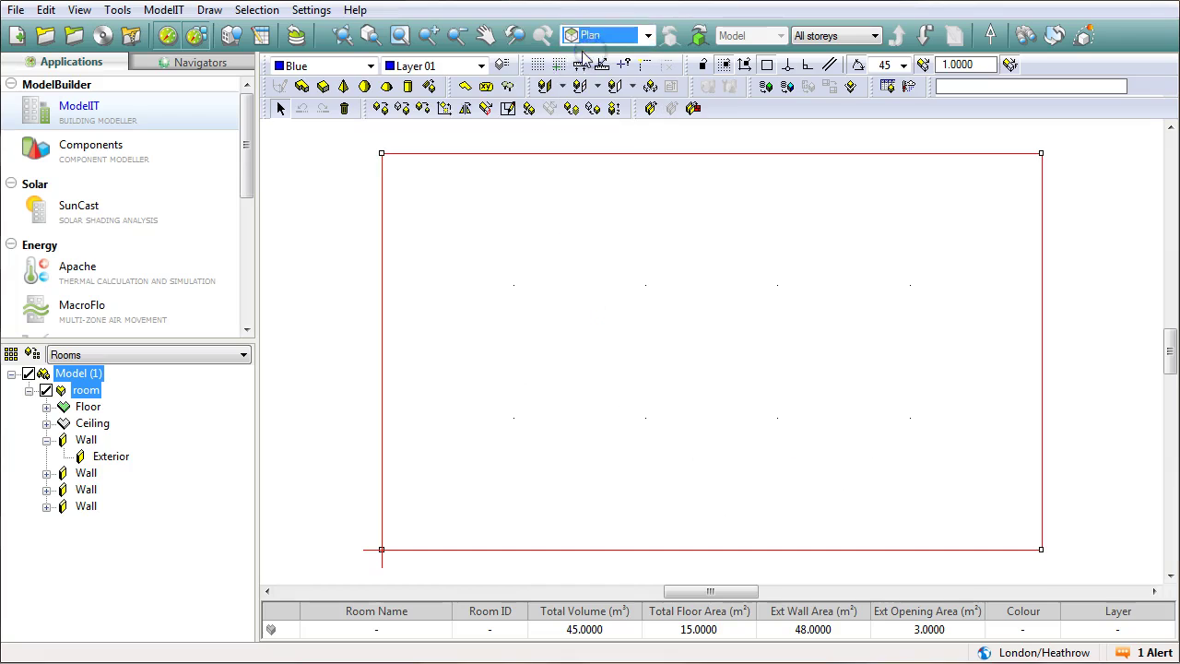
pyautogui.scroll(-2, 434, 314)
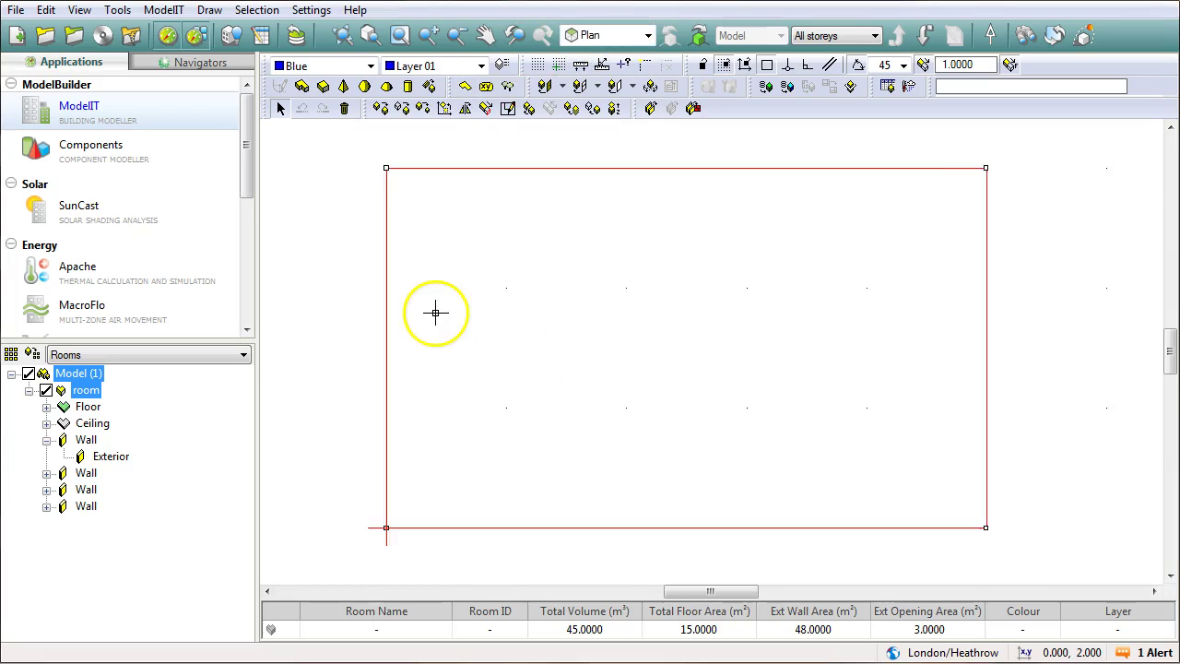
pyautogui.click(489, 365)
pyautogui.press('Escape')
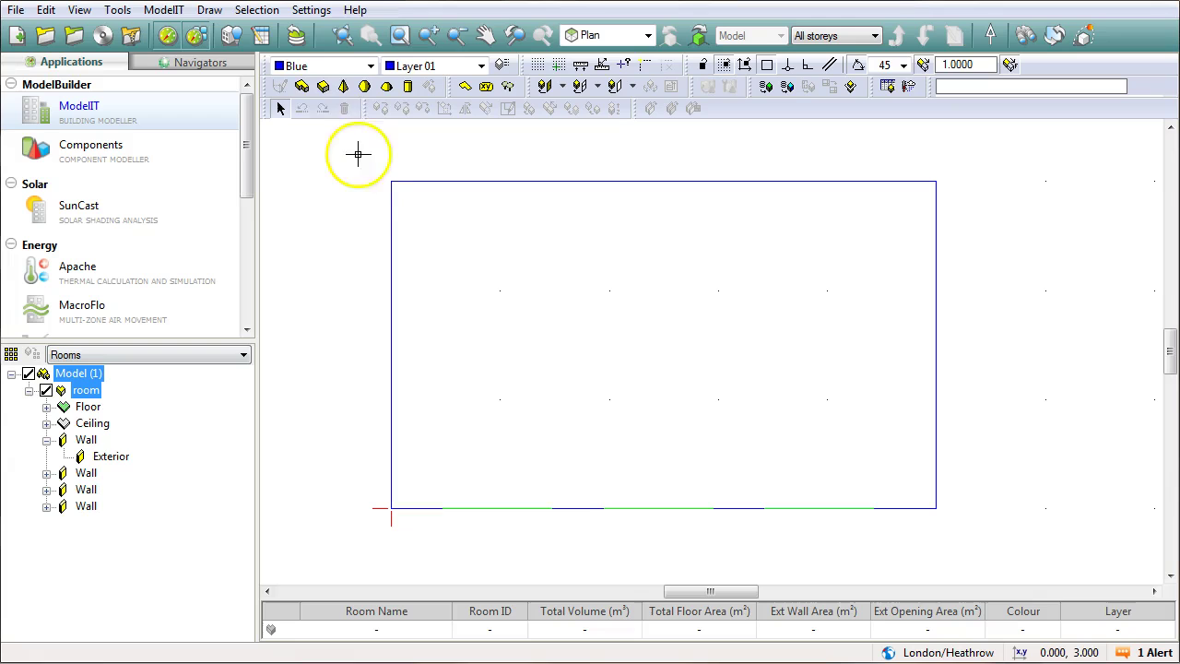
# Set up a new prism named canopy as a Local Shade at plane 2.7 with 0.1 depth
pyautogui.click(323, 86)
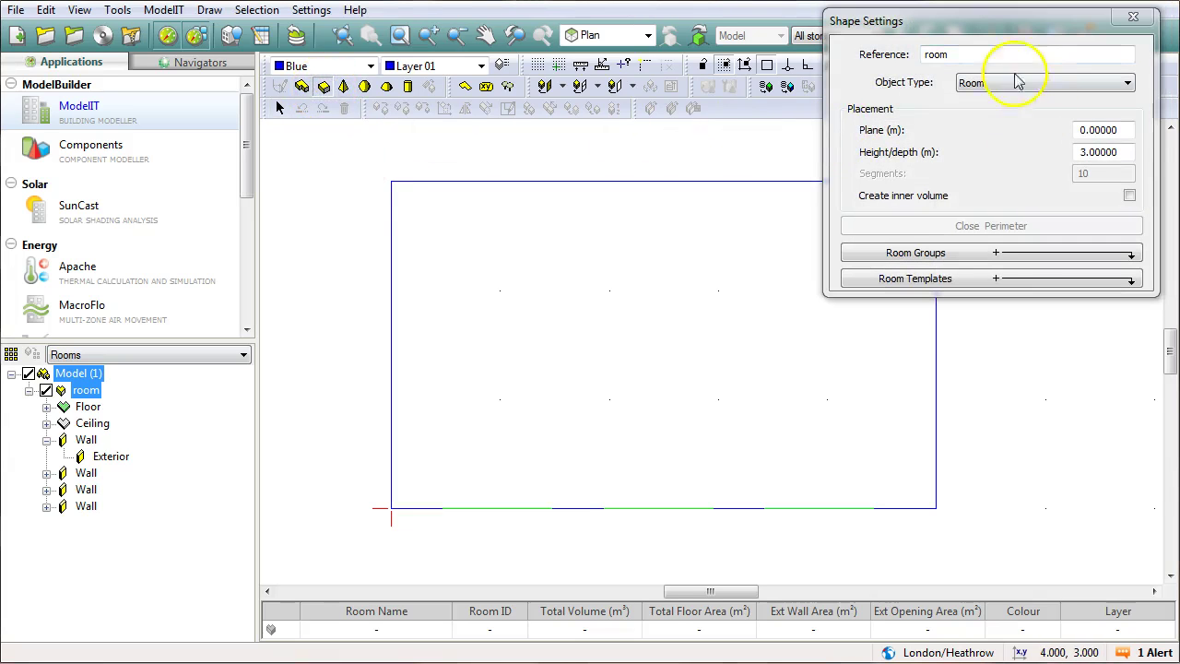
pyautogui.doubleClick(922, 55)
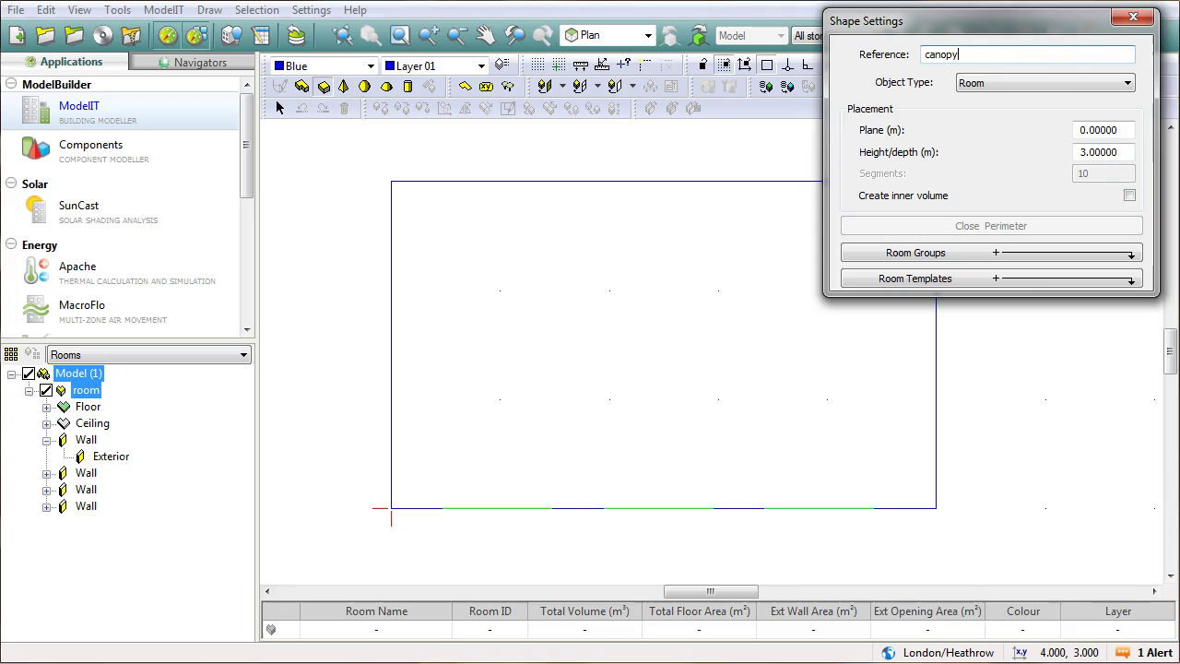
pyautogui.click(1027, 84)
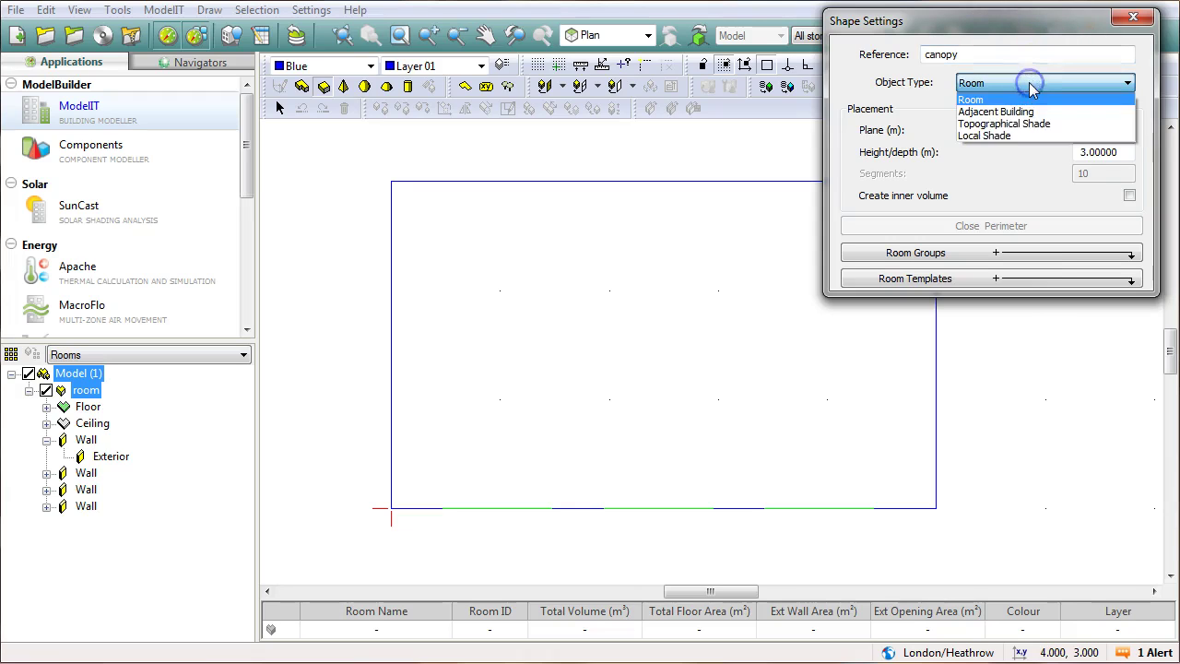
pyautogui.click(982, 136)
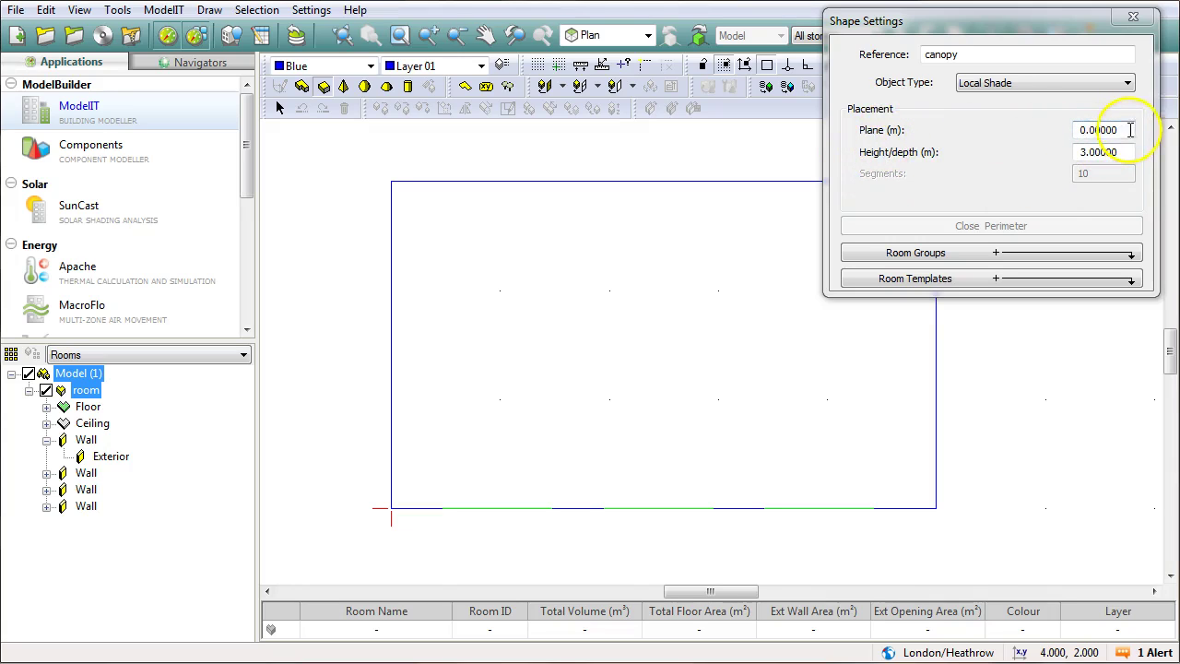
pyautogui.moveTo(1130, 130); pyautogui.dragTo(1076, 129)
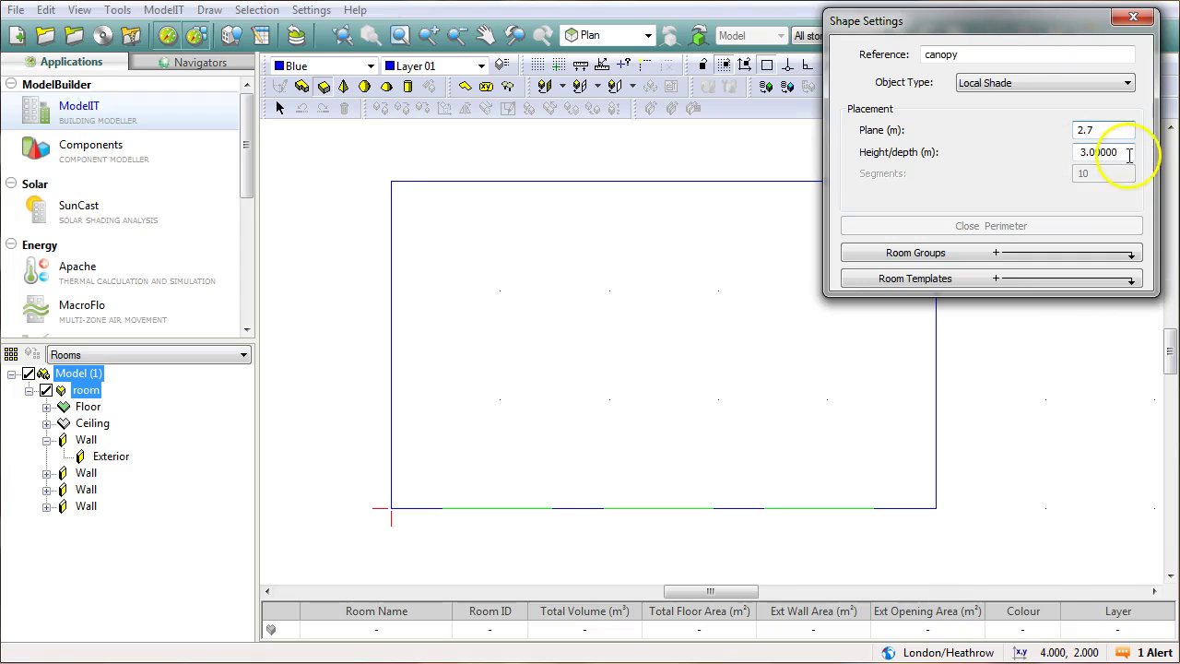
pyautogui.moveTo(1117, 152); pyautogui.dragTo(1100, 152)
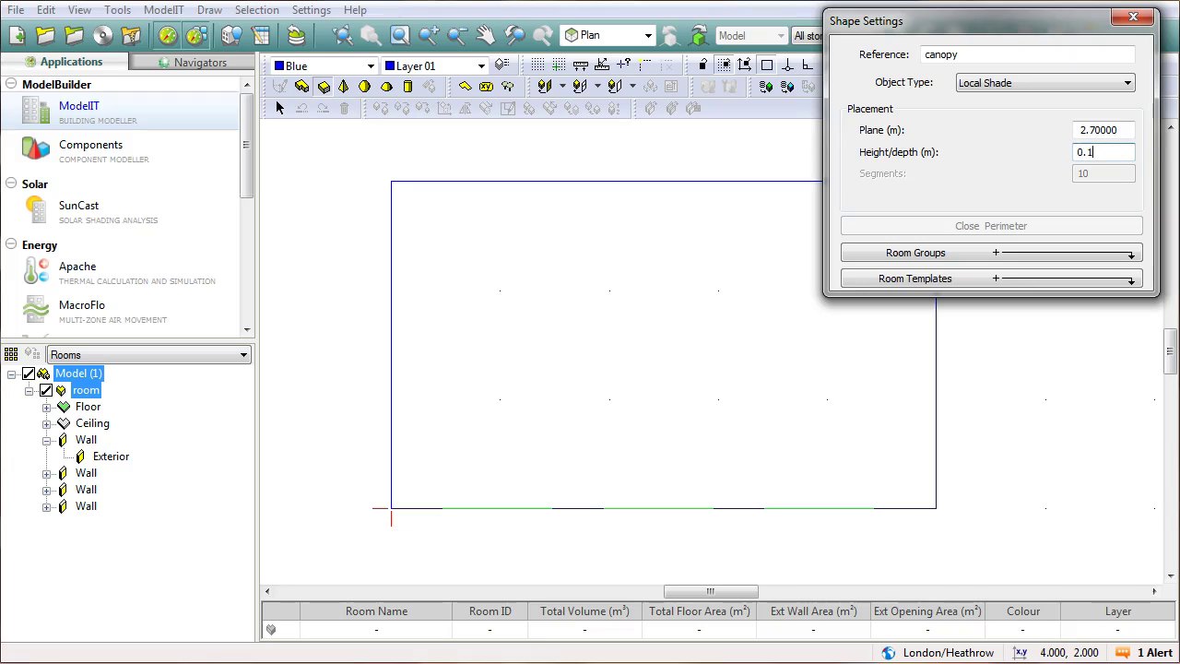
pyautogui.write('0.1')
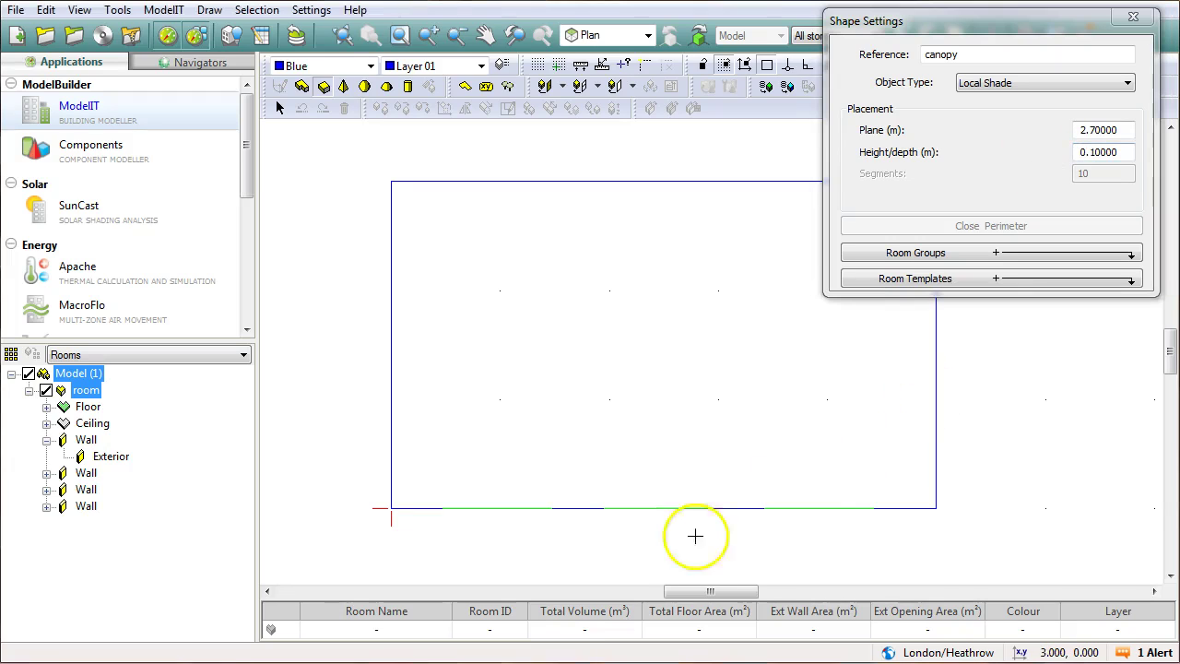
# Draw the 5 m by 1 m canopy rectangle along the room's front wall
pyautogui.click(391, 508)
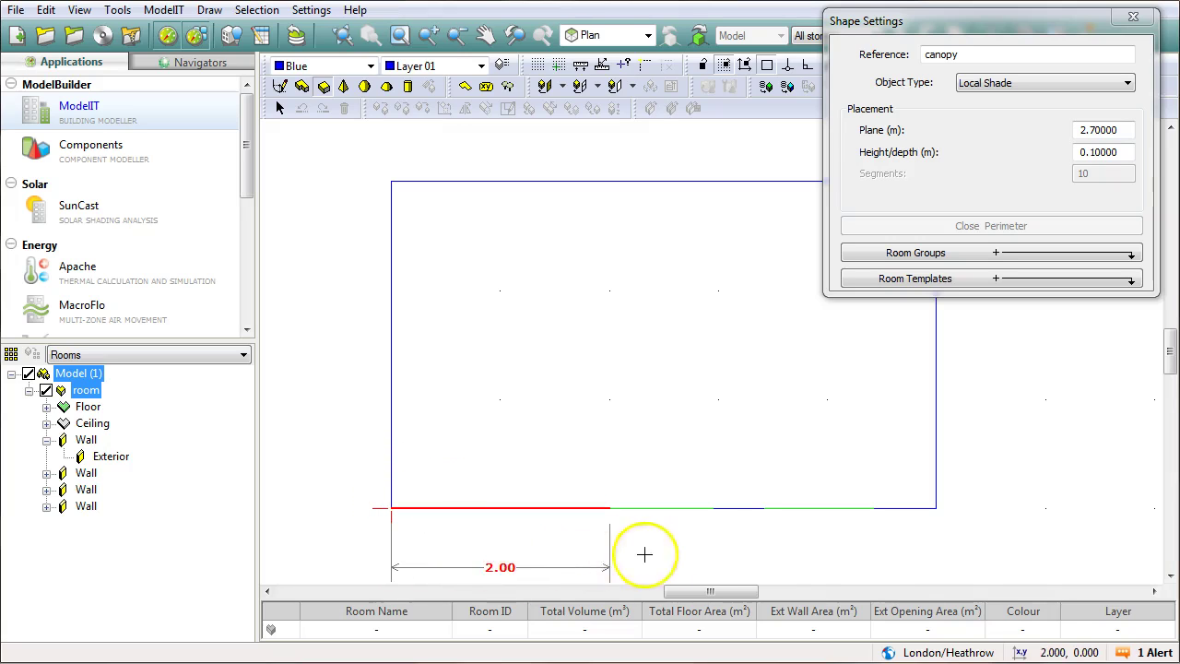
pyautogui.moveTo(907, 554); pyautogui.dragTo(902, 438, button='middle')
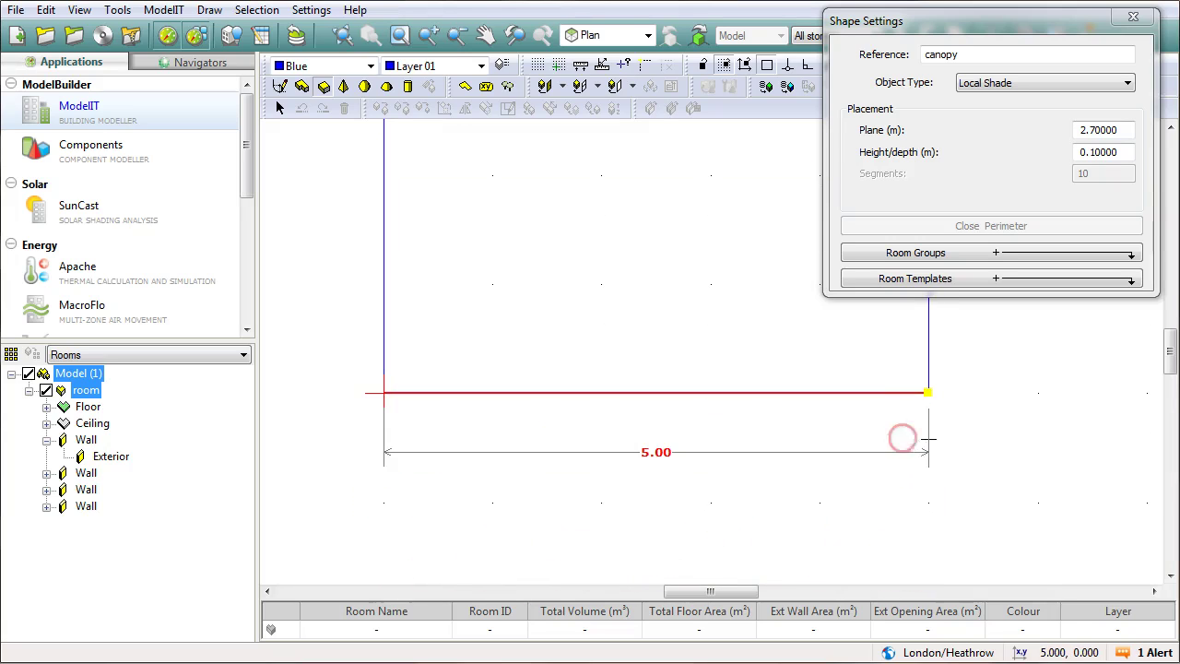
pyautogui.moveTo(931, 431); pyautogui.dragTo(926, 498)
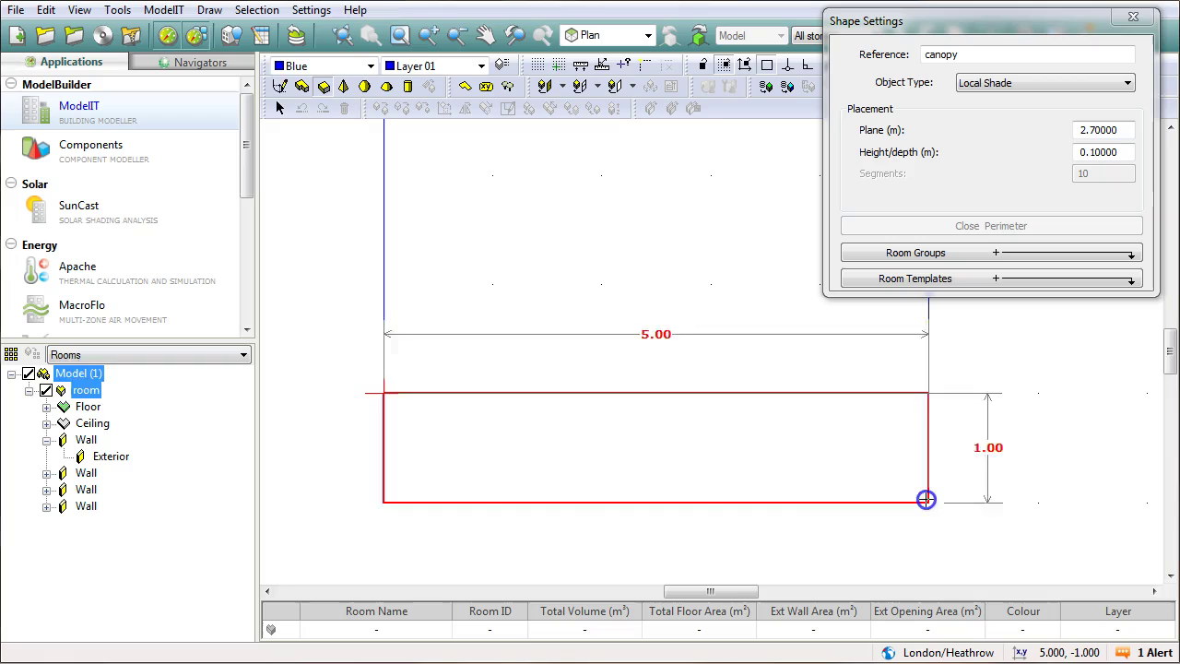
pyautogui.click(926, 499)
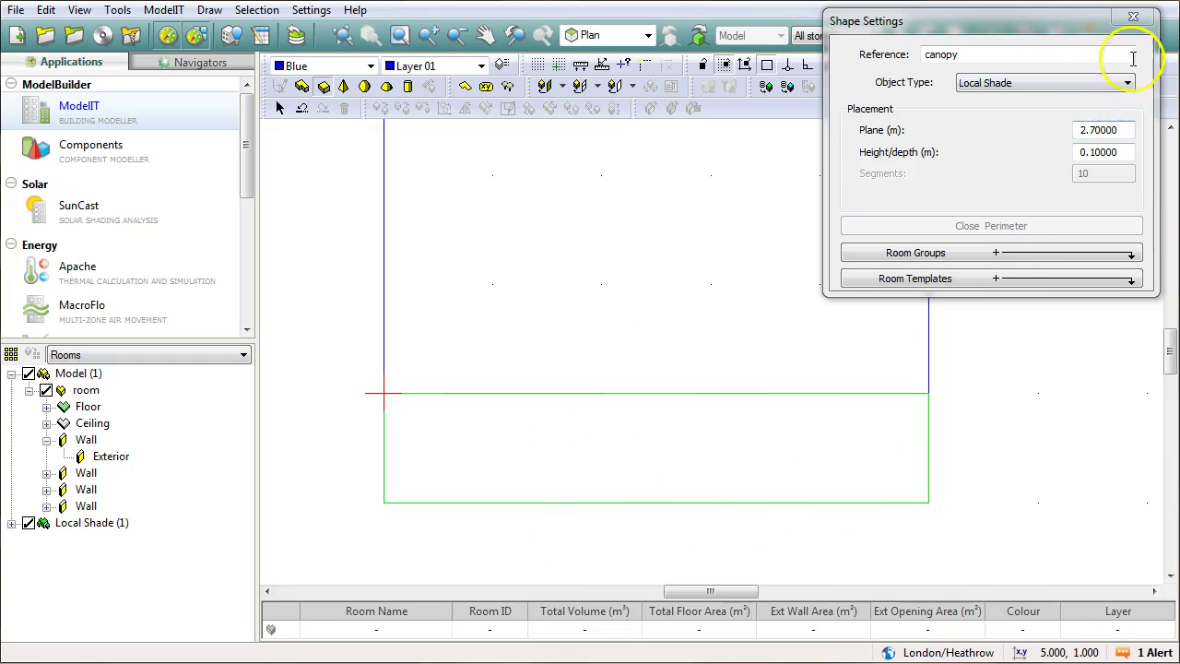
pyautogui.click(1133, 16)
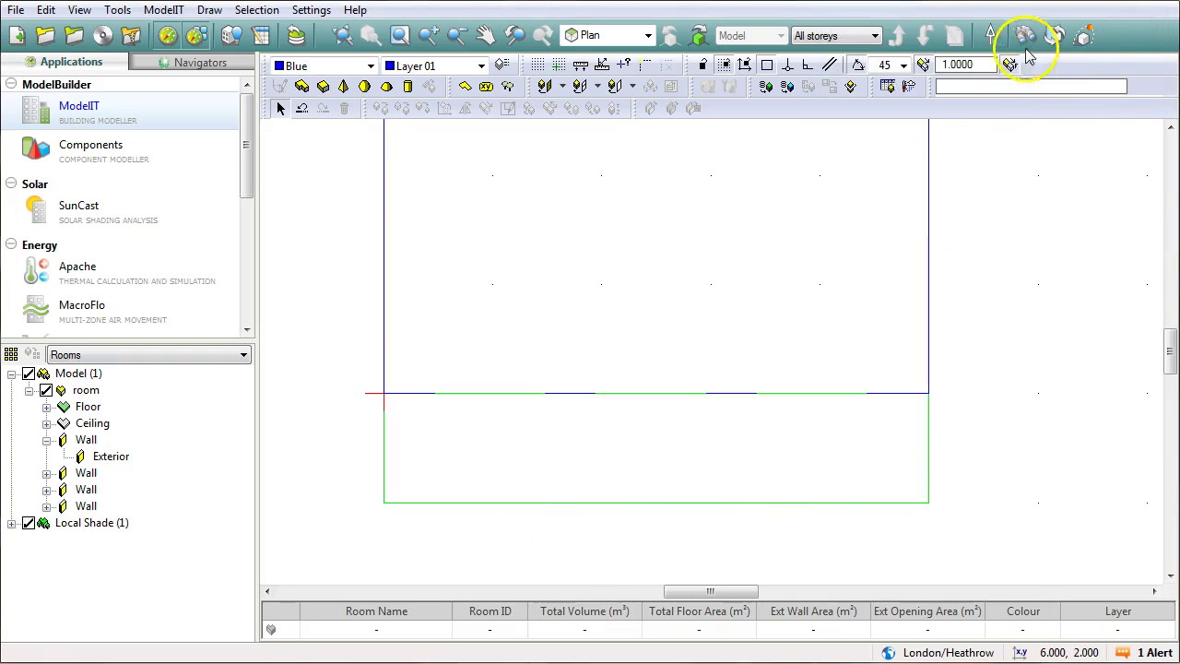
pyautogui.click(1025, 39)
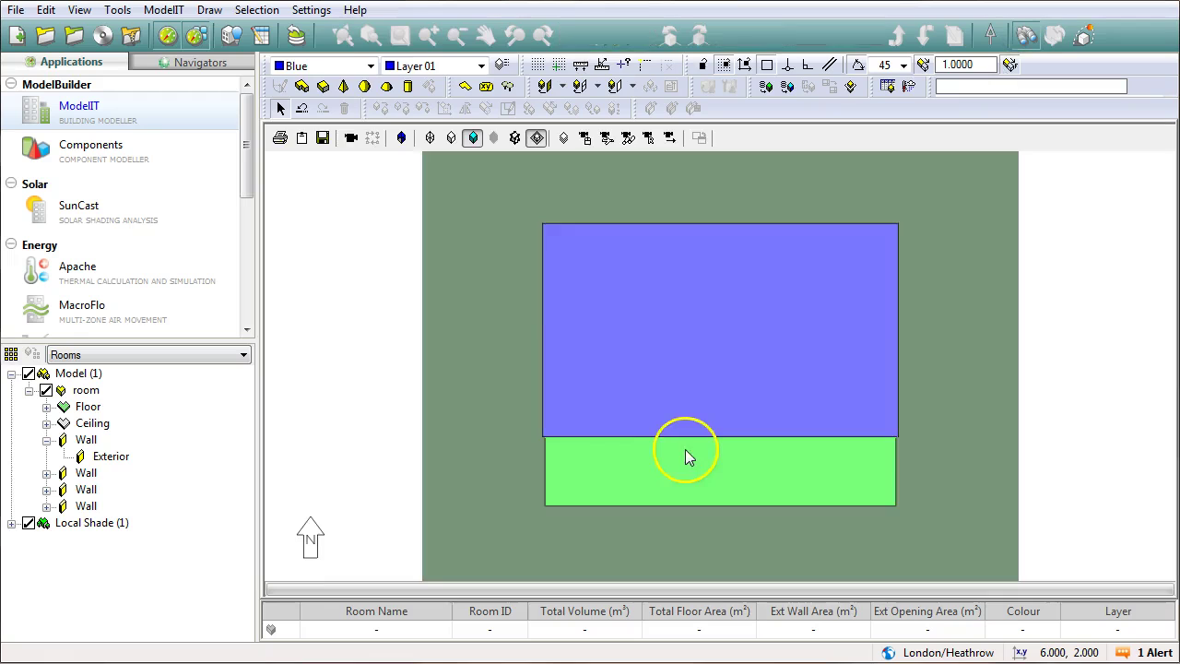
pyautogui.moveTo(690, 455)
pyautogui.mouseDown()
pyautogui.moveTo(733, 467)
pyautogui.moveTo(703, 298)
pyautogui.moveTo(653, 198)
pyautogui.moveTo(616, 211)
pyautogui.moveTo(606, 200)
pyautogui.mouseUp()
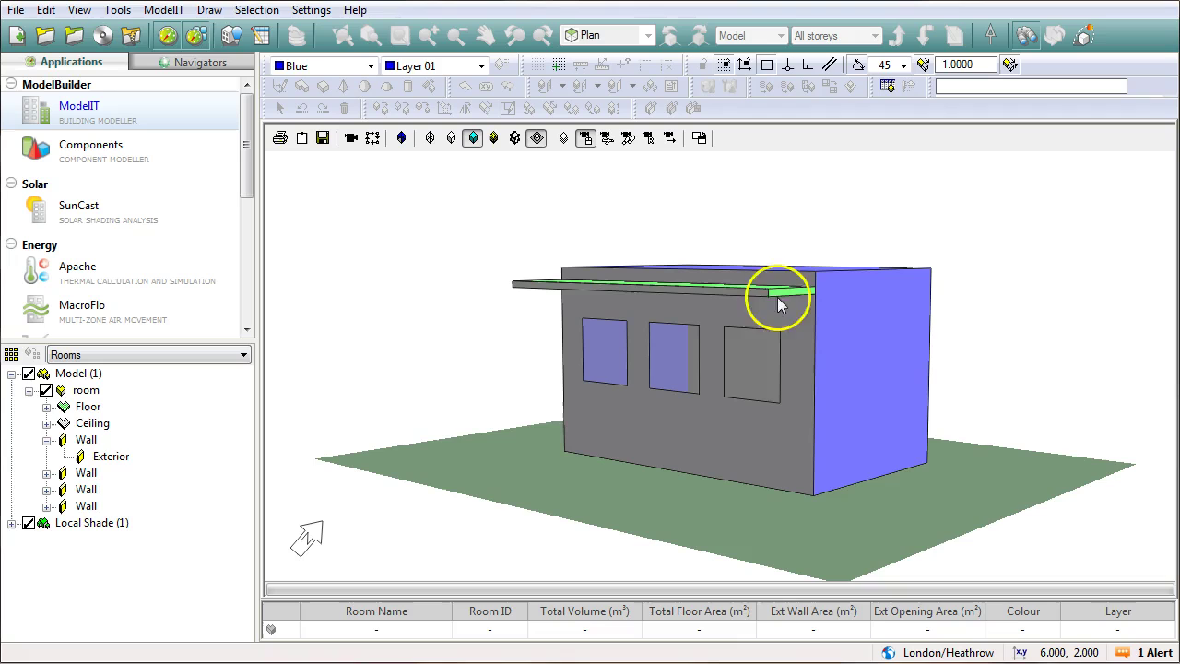
pyautogui.moveTo(779, 304); pyautogui.dragTo(745, 310)
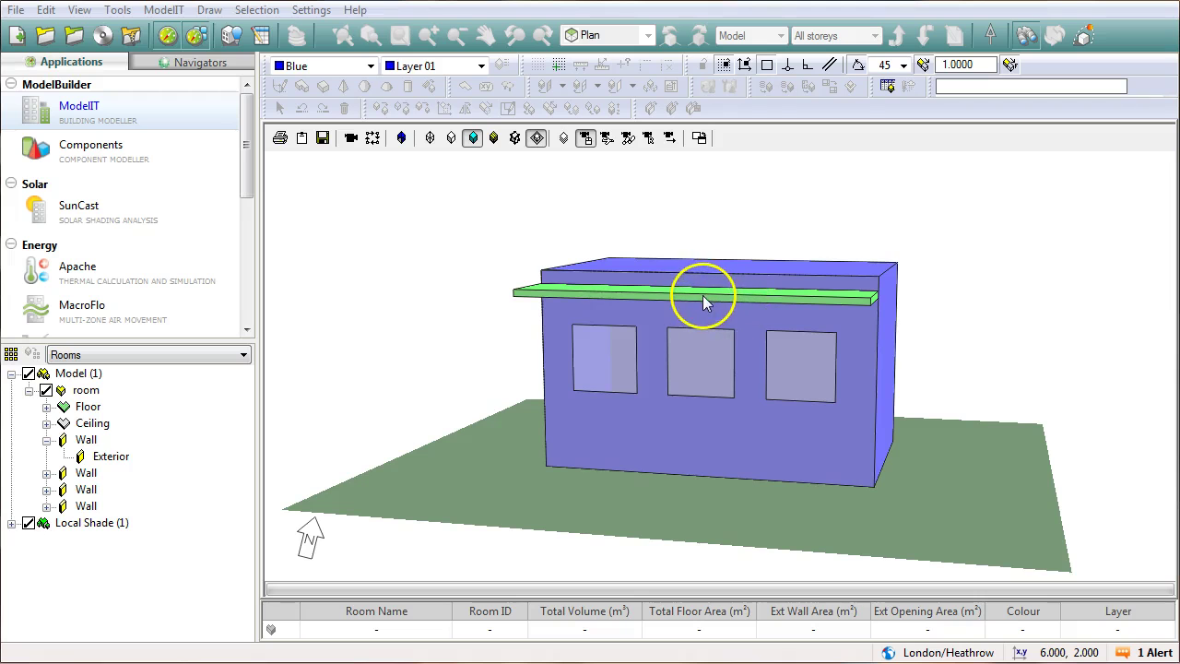
pyautogui.moveTo(599, 336); pyautogui.dragTo(941, 323)
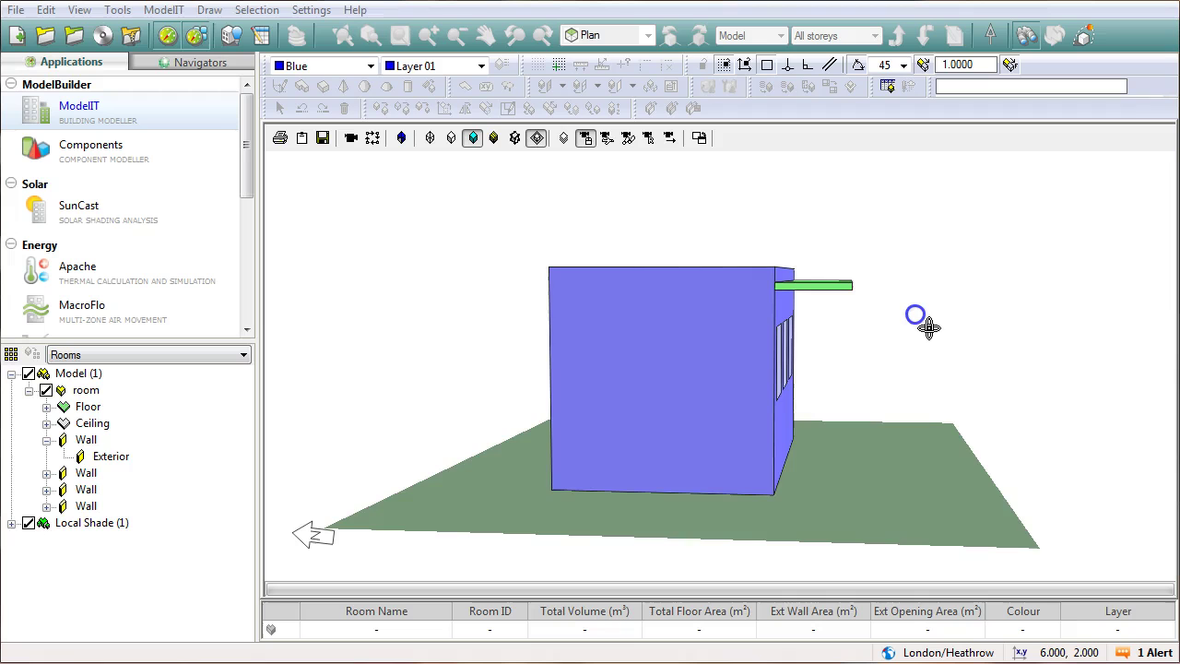
pyautogui.moveTo(928, 327)
pyautogui.mouseDown()
pyautogui.moveTo(781, 406)
pyautogui.moveTo(547, 397)
pyautogui.moveTo(543, 340)
pyautogui.moveTo(540, 353)
pyautogui.mouseUp()
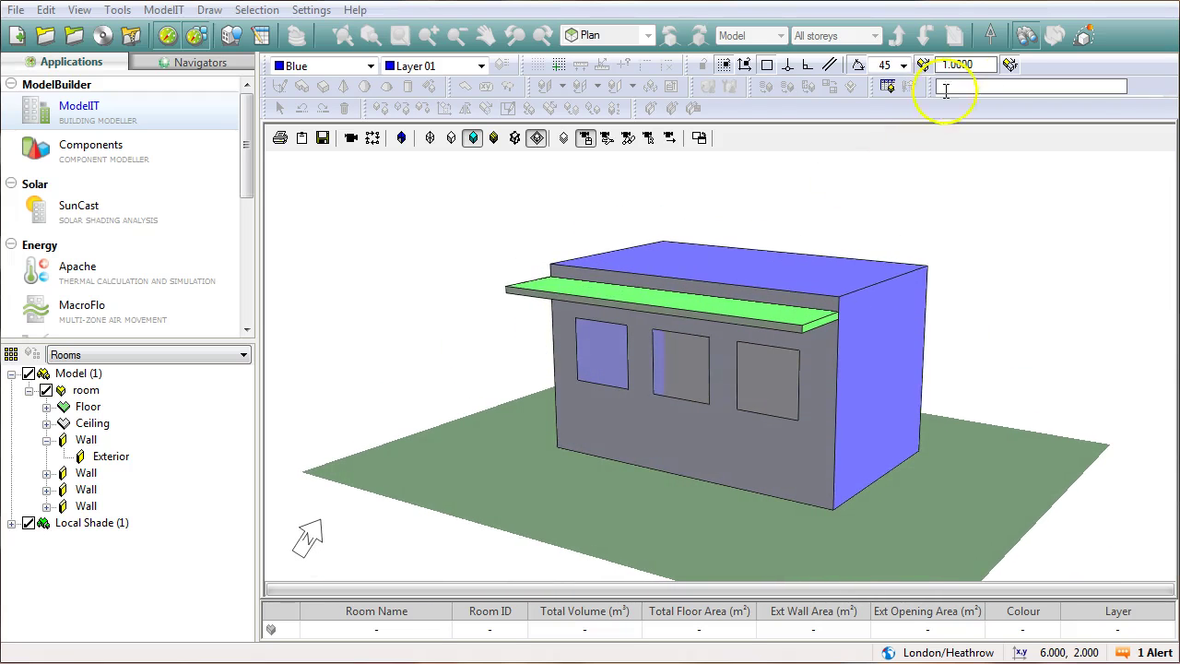
pyautogui.click(1023, 39)
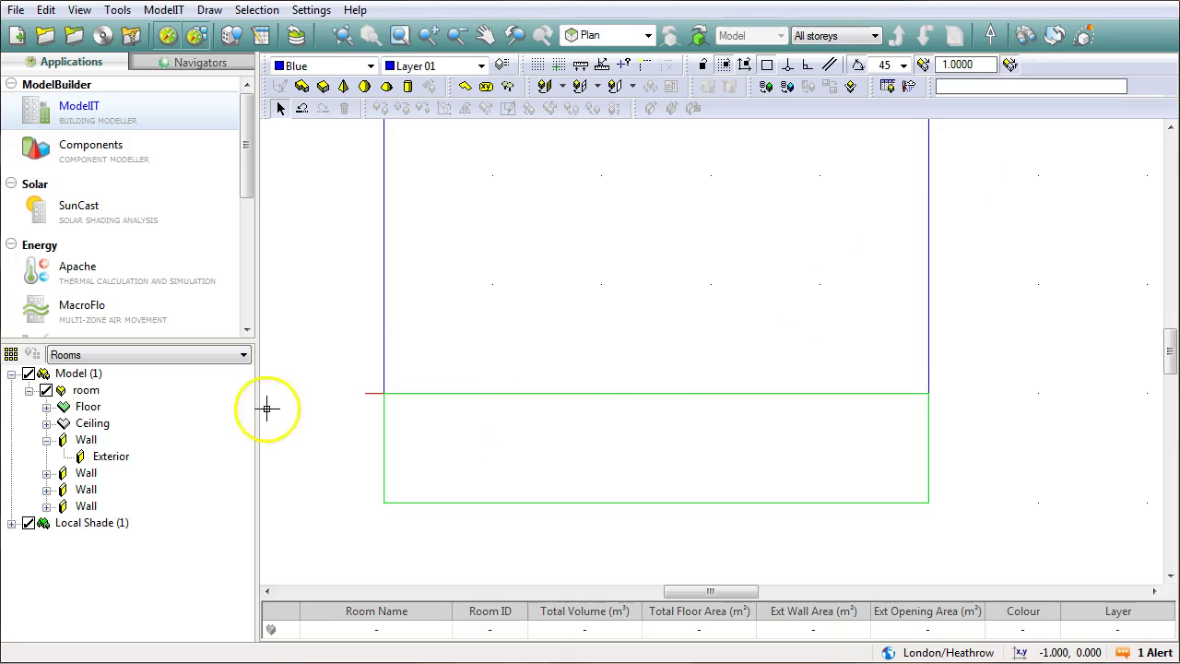
# Save the model and rerun the January–December SunCast solar shading calculation with the canopy
pyautogui.click(72, 210)
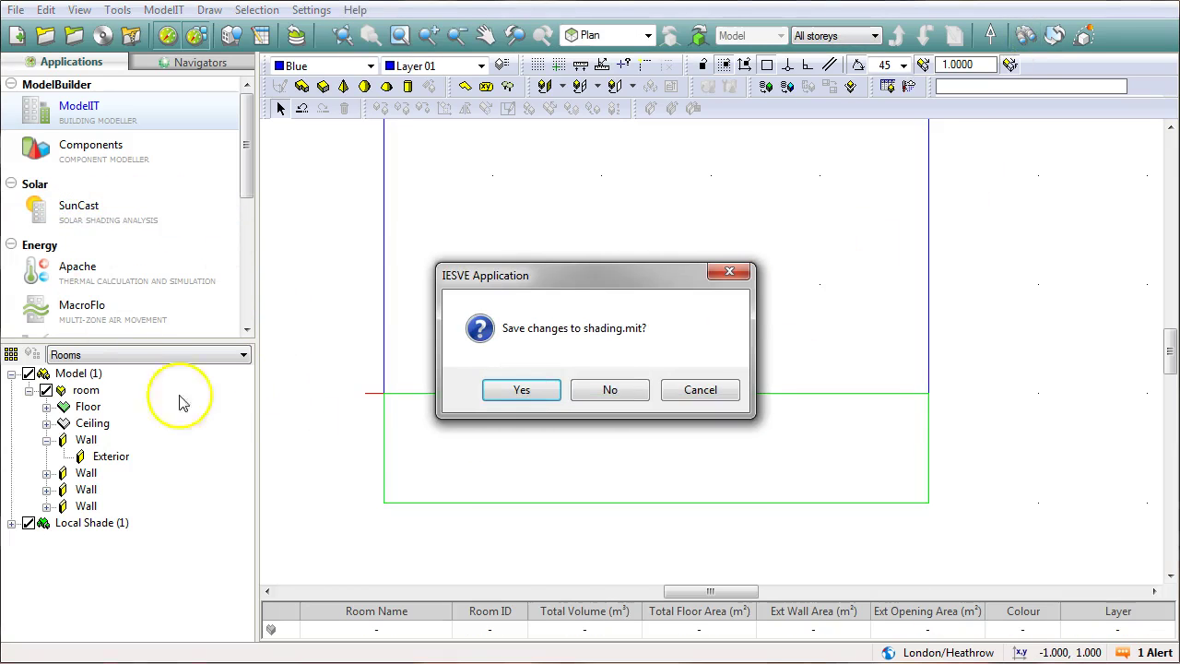
pyautogui.click(512, 394)
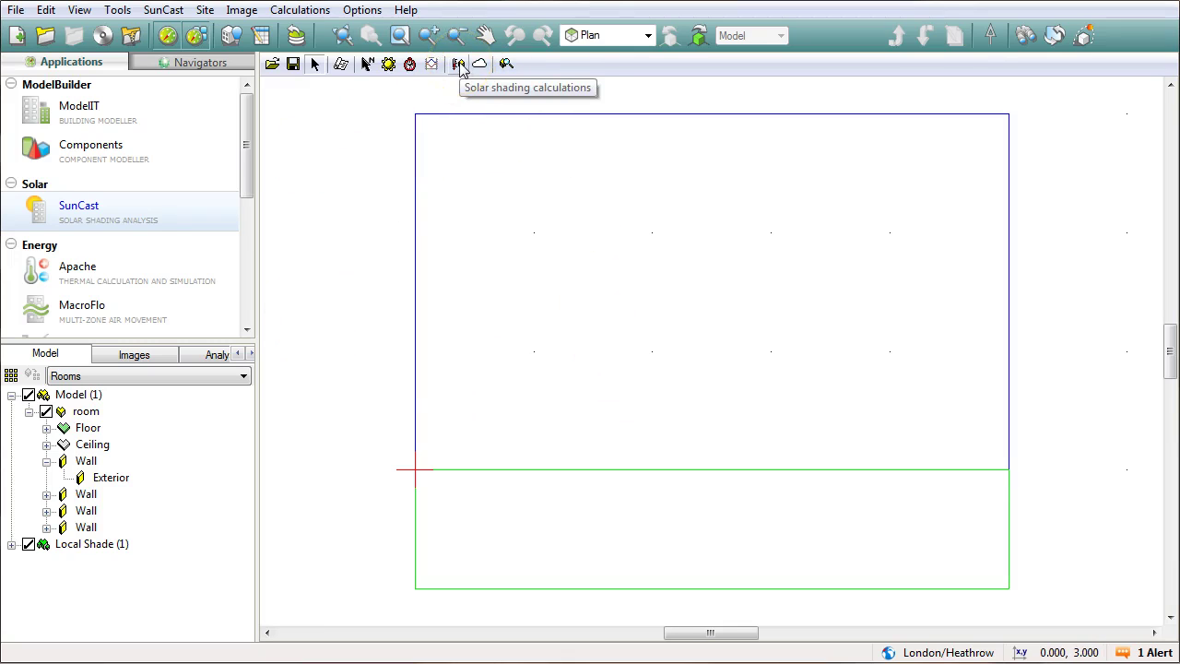
pyautogui.click(458, 65)
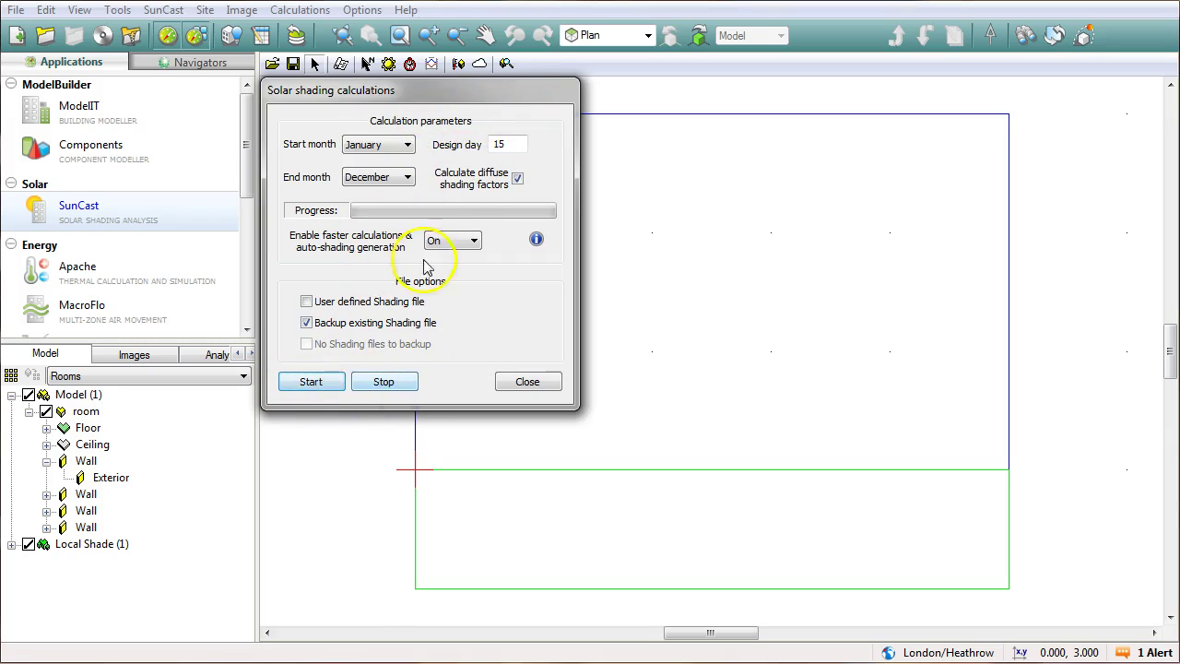
pyautogui.click(312, 384)
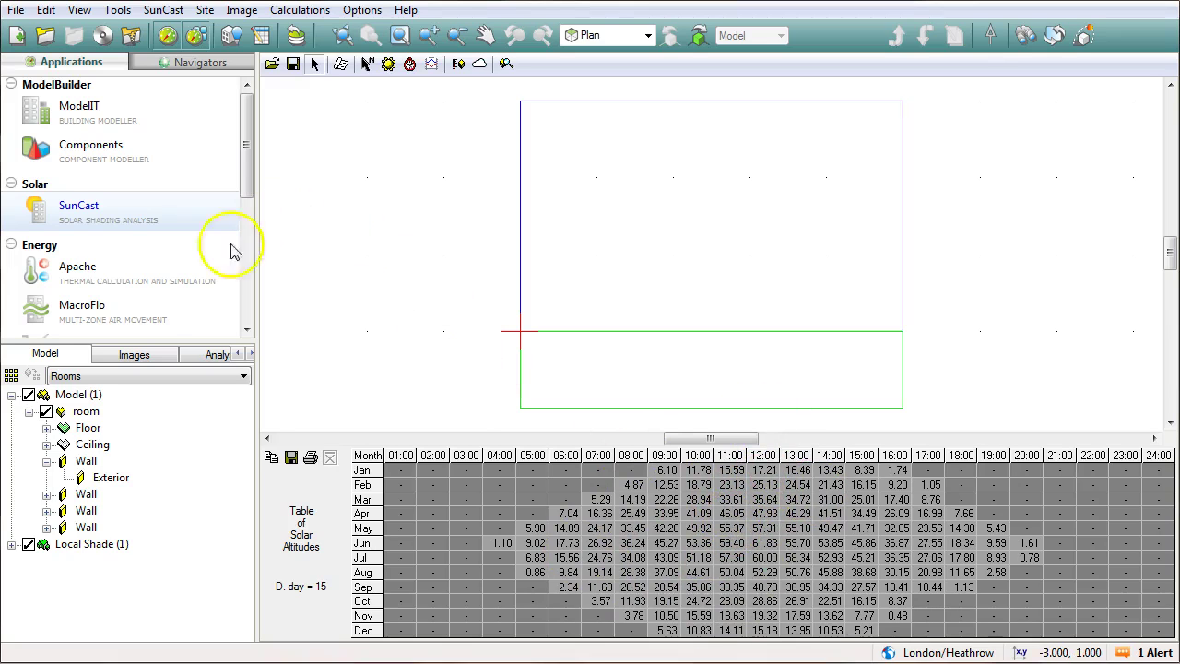
pyautogui.click(67, 276)
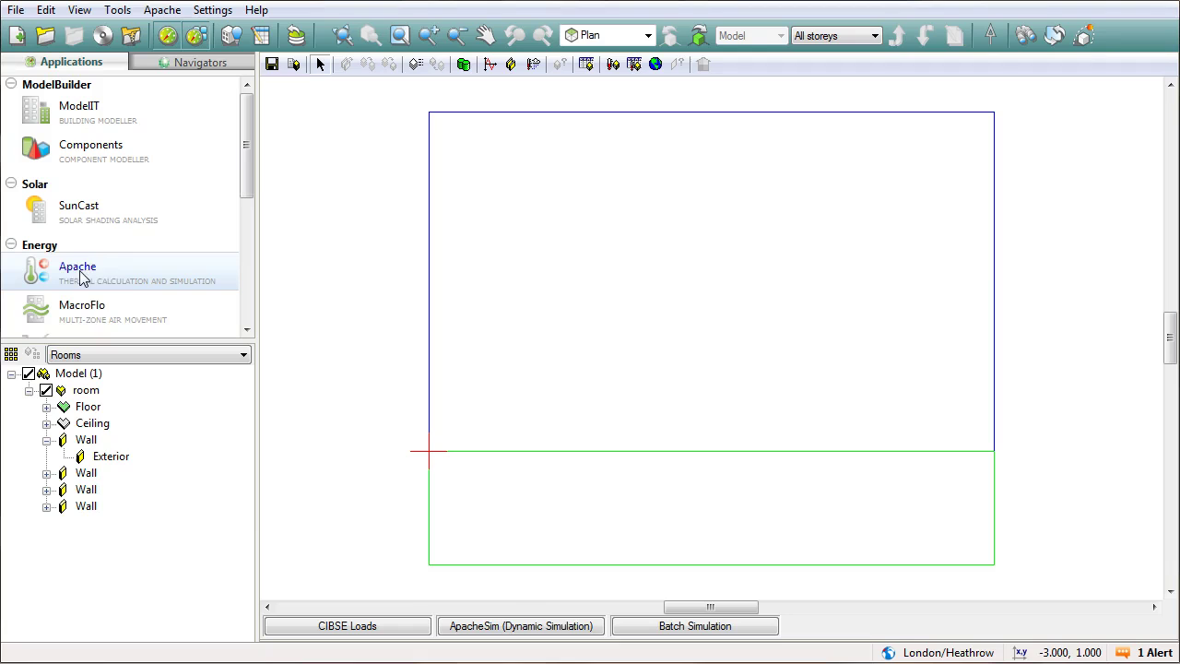
# Run the yearly ApacheSim simulation with SunCast link enabled, overwriting shading.aps
pyautogui.click(521, 627)
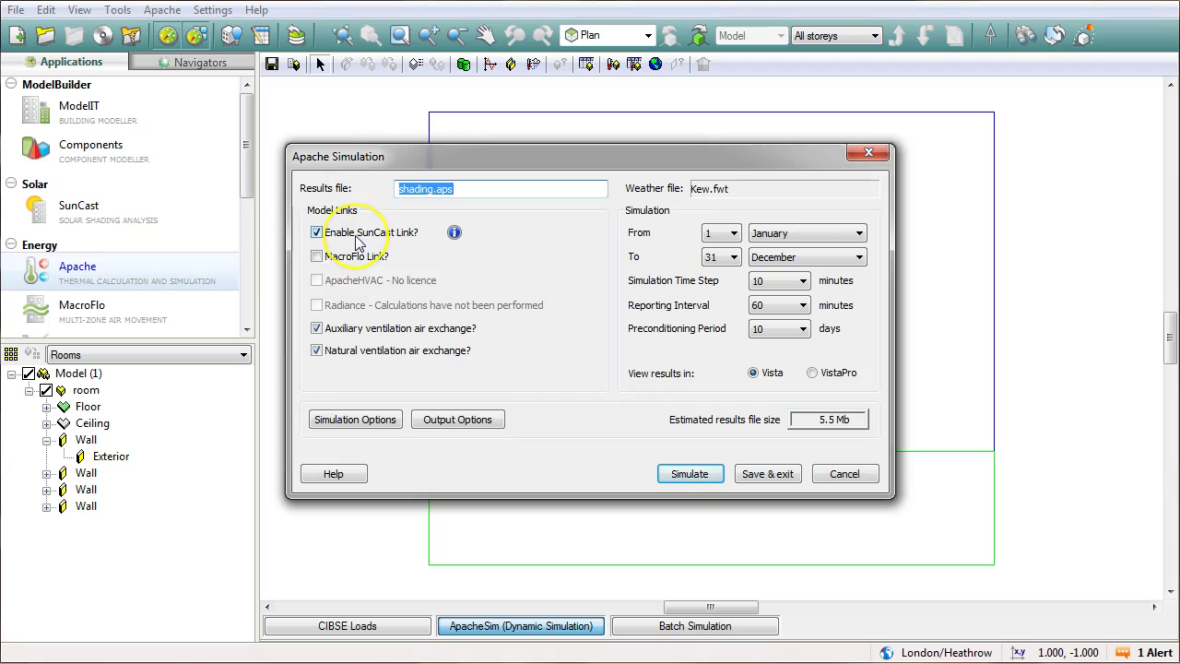
pyautogui.click(687, 474)
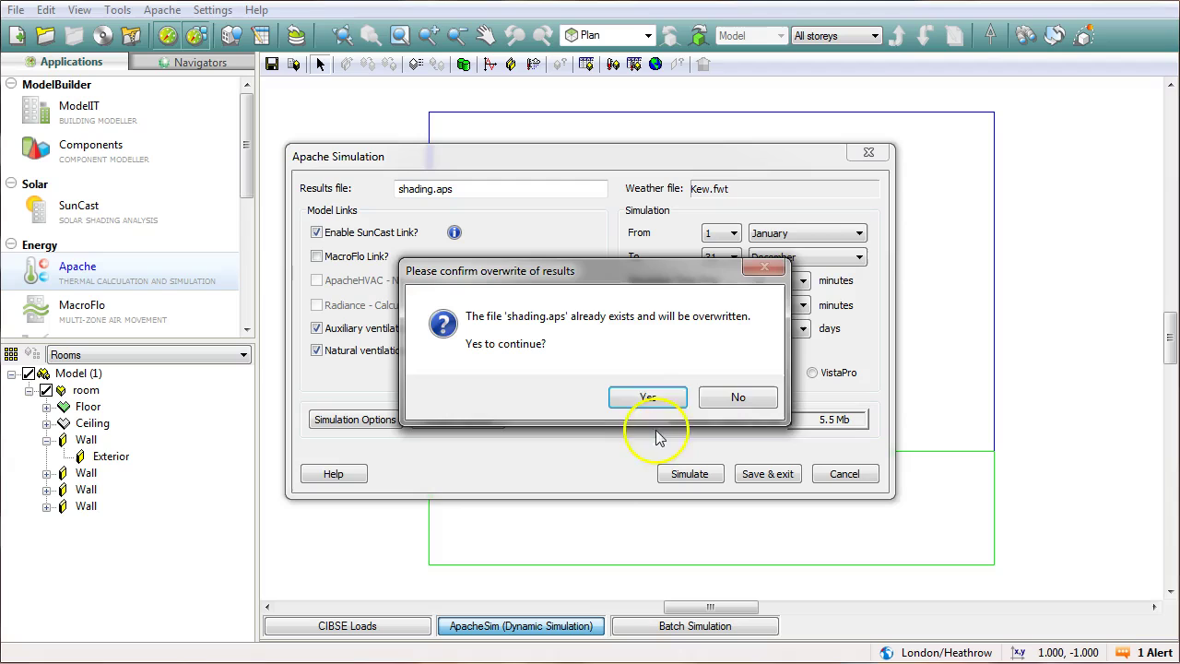
pyautogui.click(662, 398)
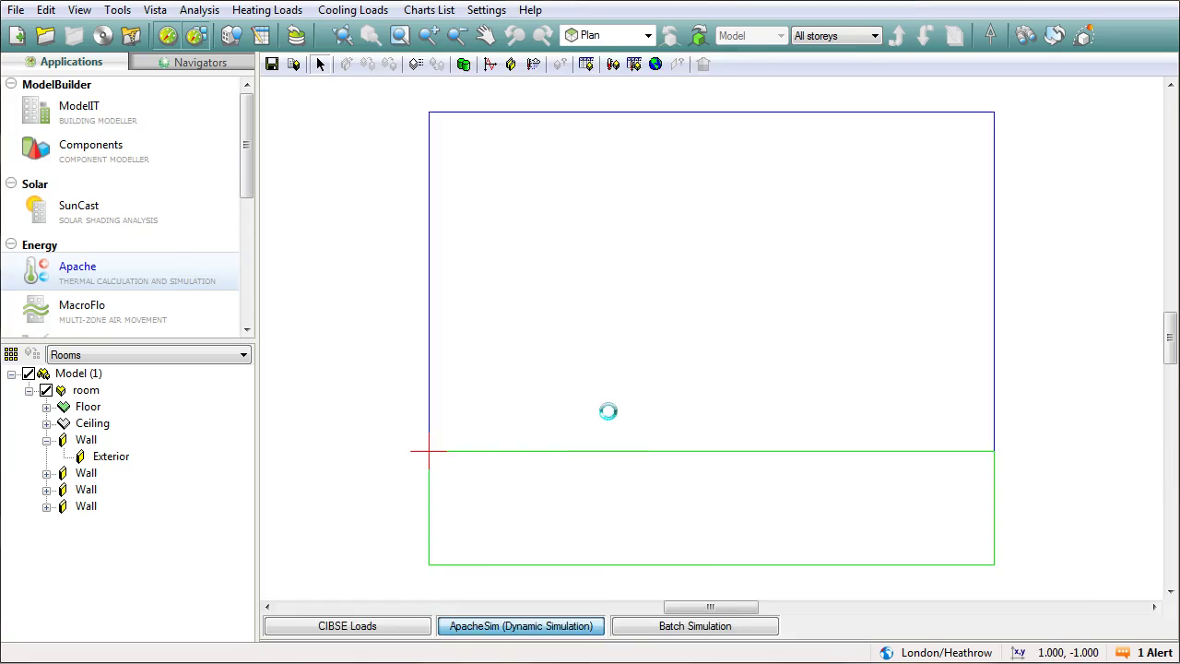
# Show the room's Air temperature statistics in axonometric view: min 2.01, max 23.21, mean 12.81 °C
pyautogui.click(656, 352)
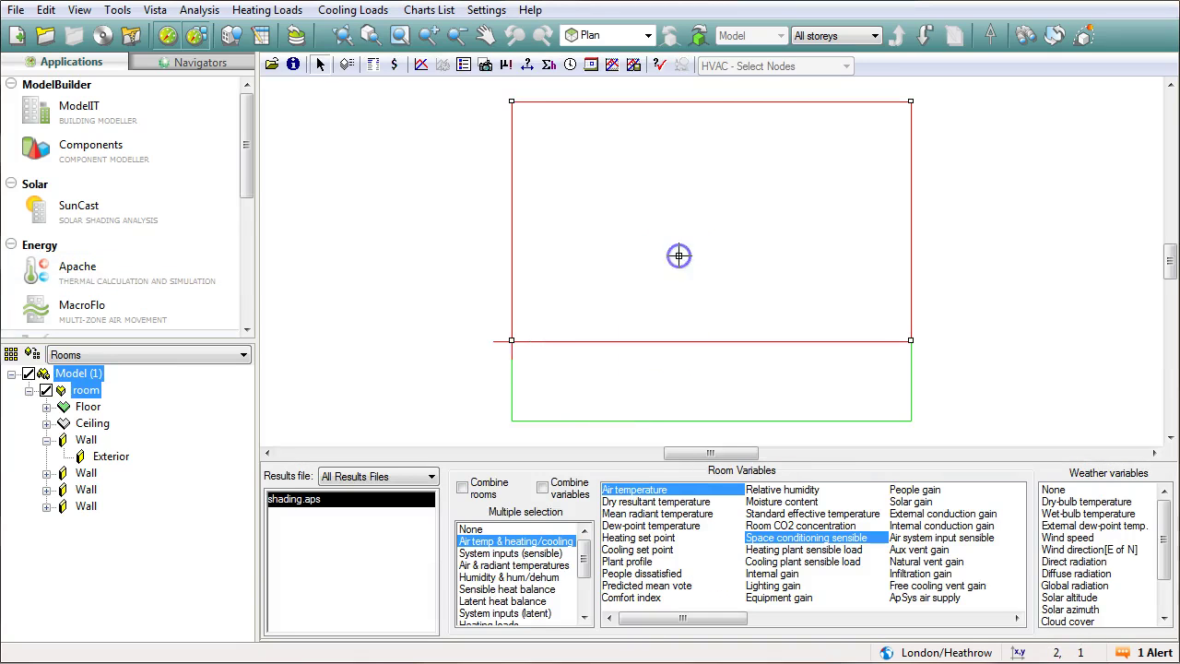
pyautogui.click(648, 35)
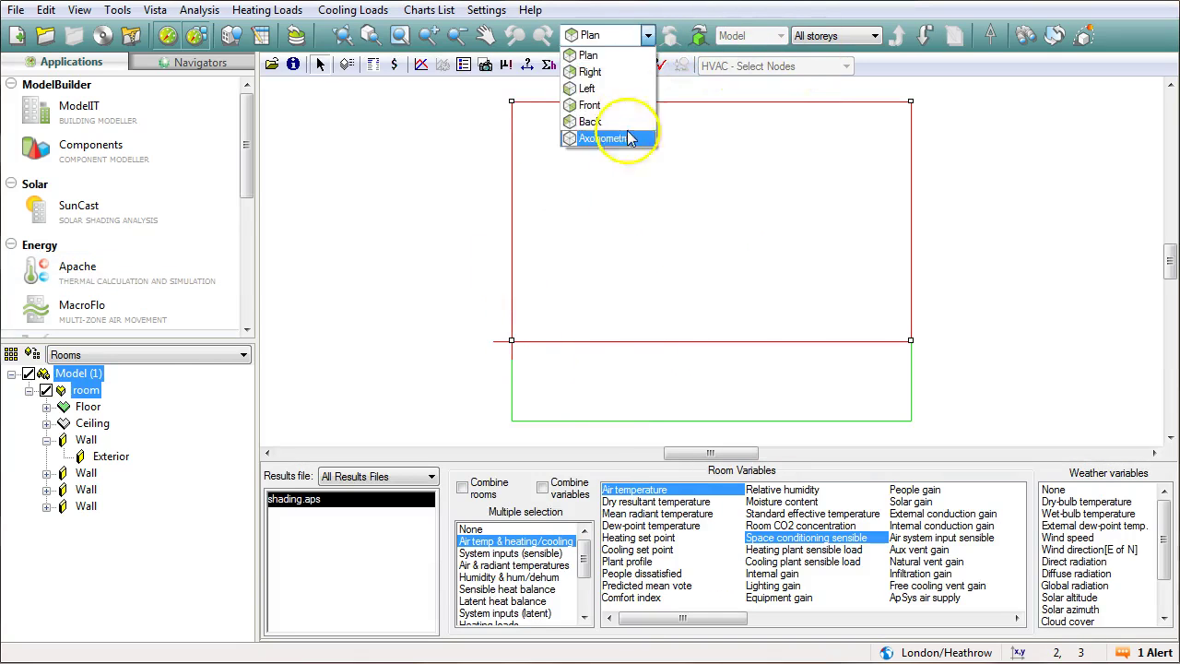
pyautogui.click(610, 137)
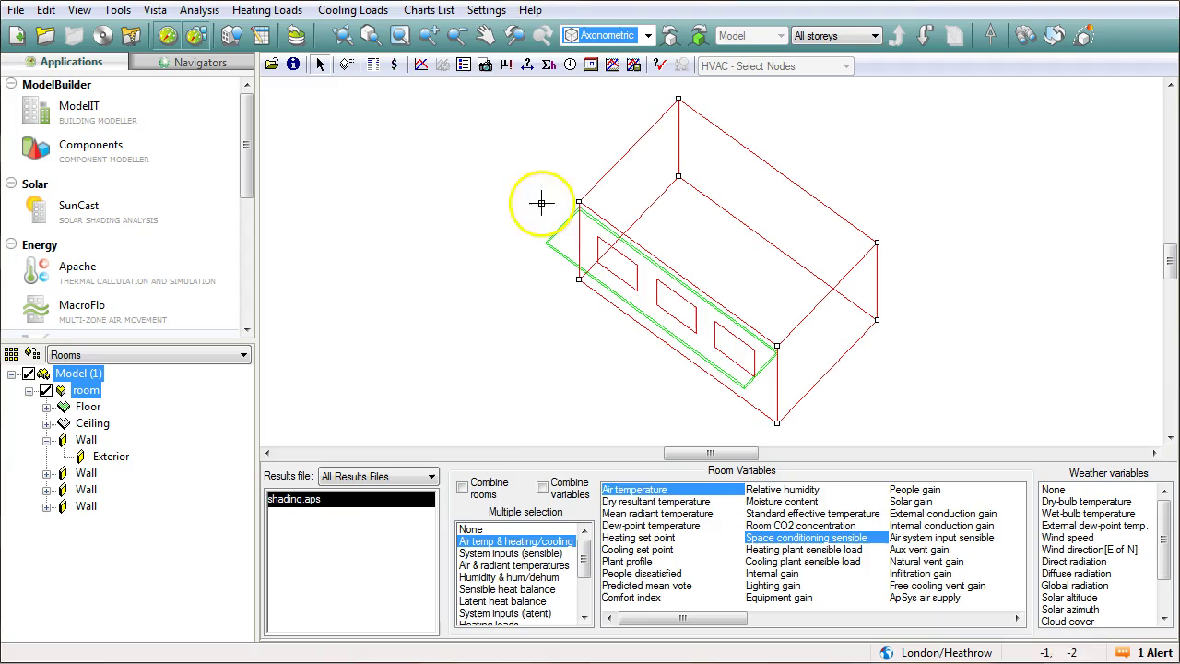
pyautogui.click(610, 489)
pyautogui.click(505, 64)
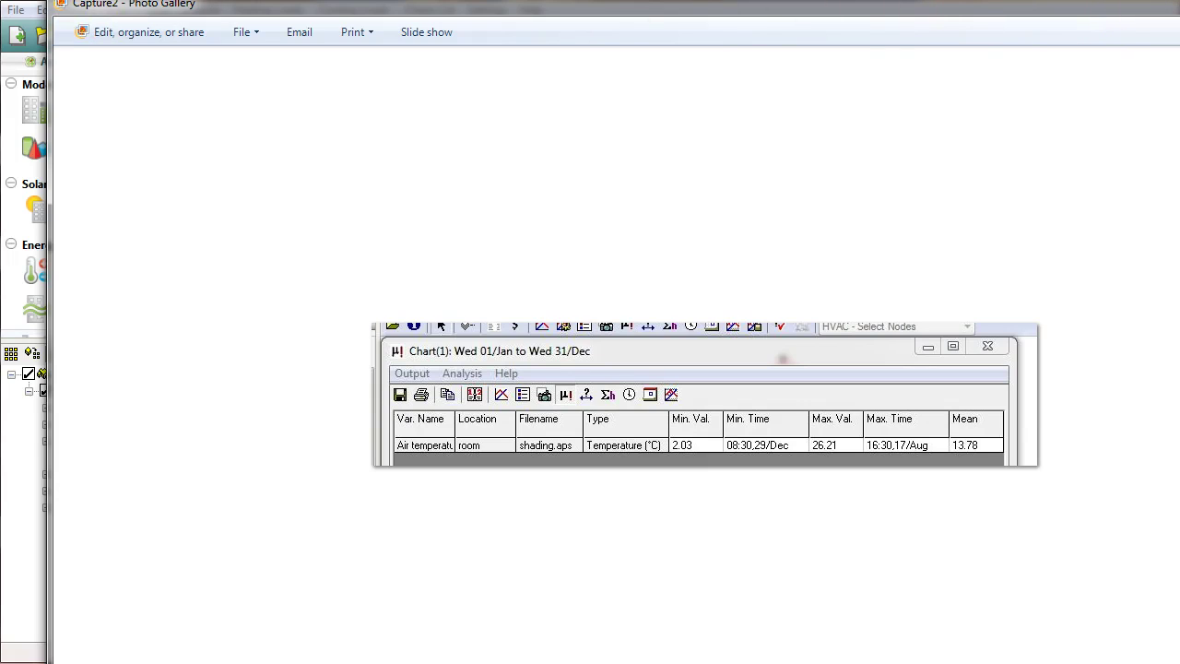
pyautogui.hotkey('alt', 'F4')
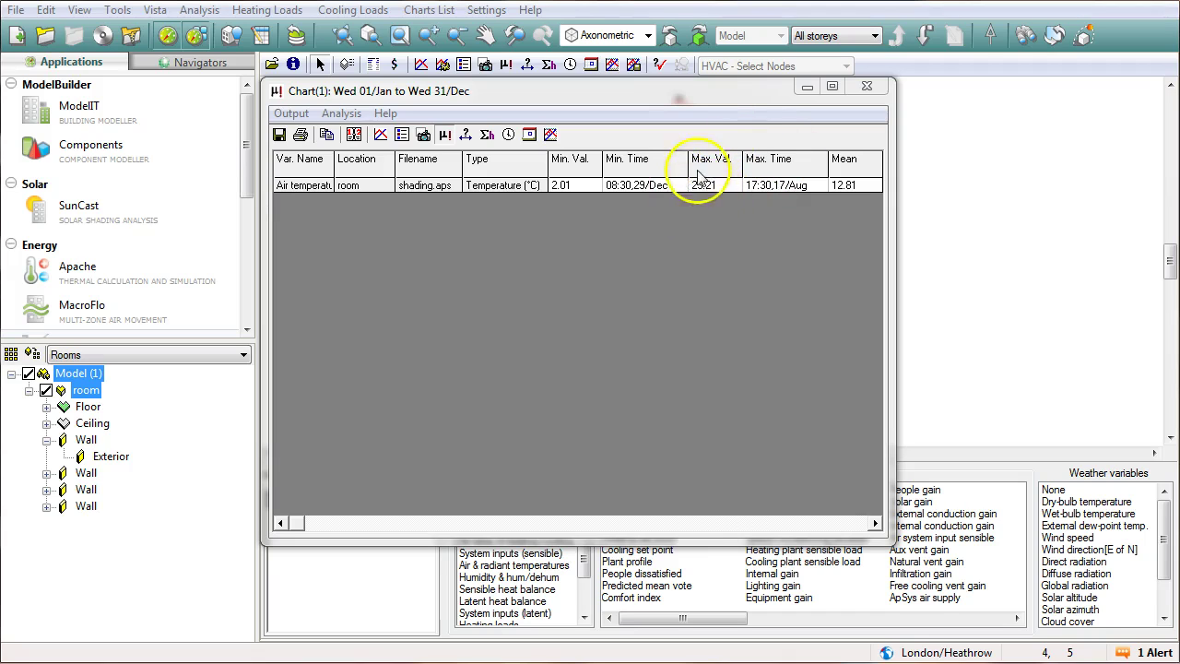
# Run a RadianceIES working-plane illuminance simulation and open the wp_image1.pic lux plan
pyautogui.click(870, 90)
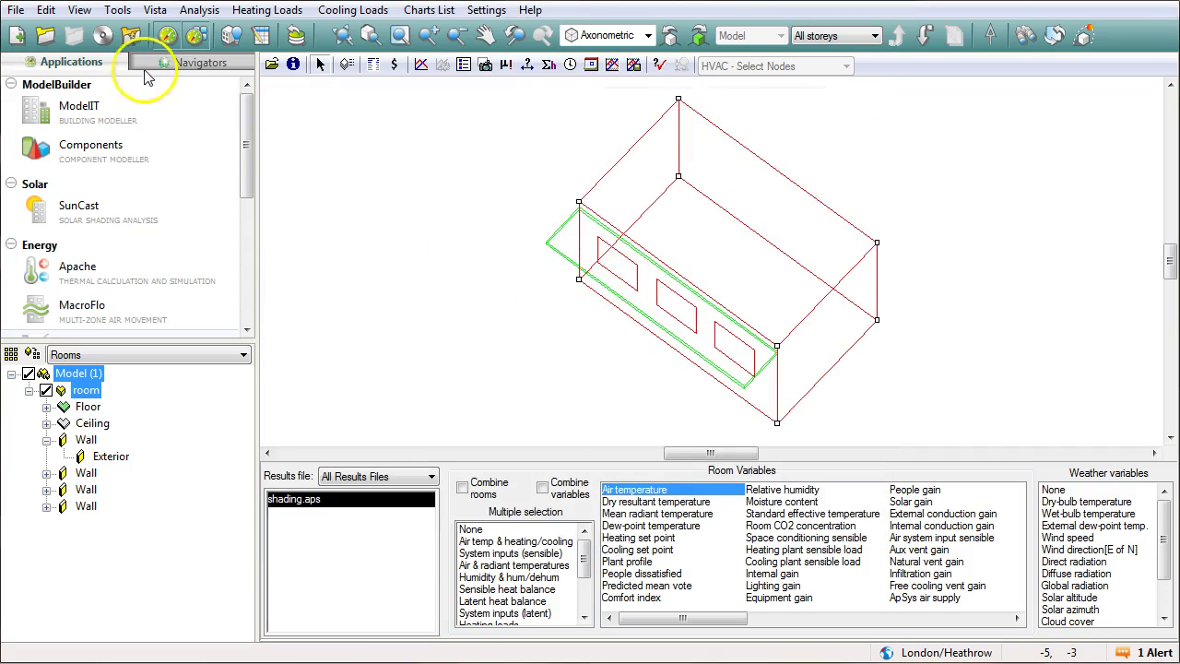
pyautogui.moveTo(245, 177); pyautogui.dragTo(239, 245)
pyautogui.click(87, 255)
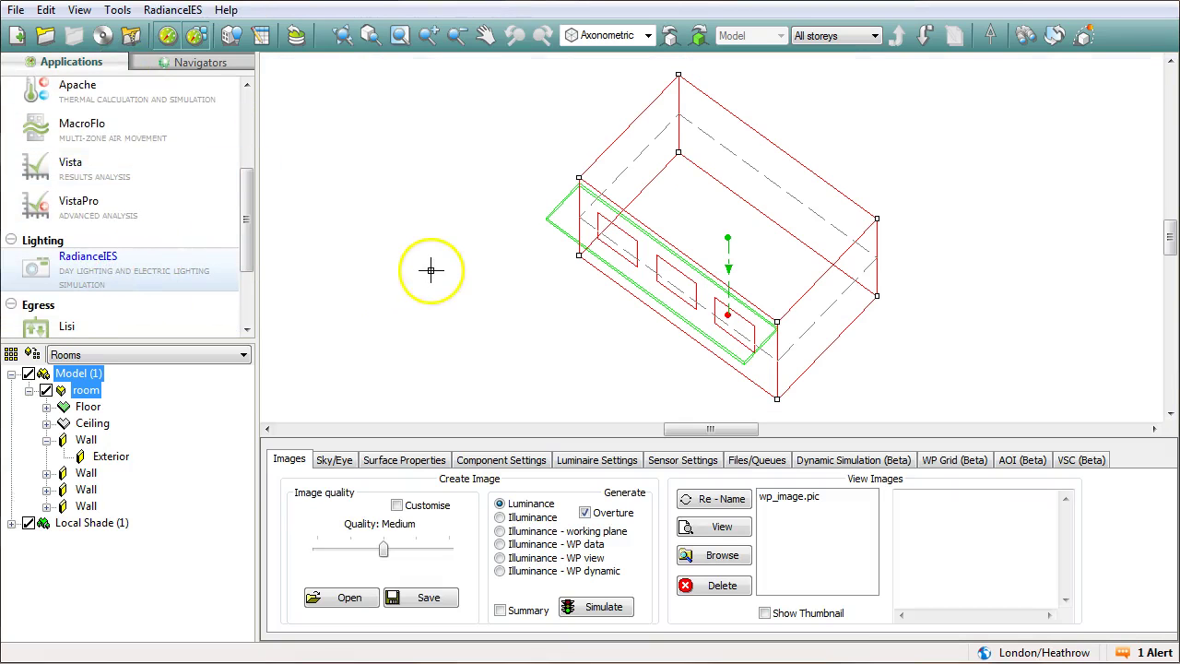
pyautogui.click(500, 532)
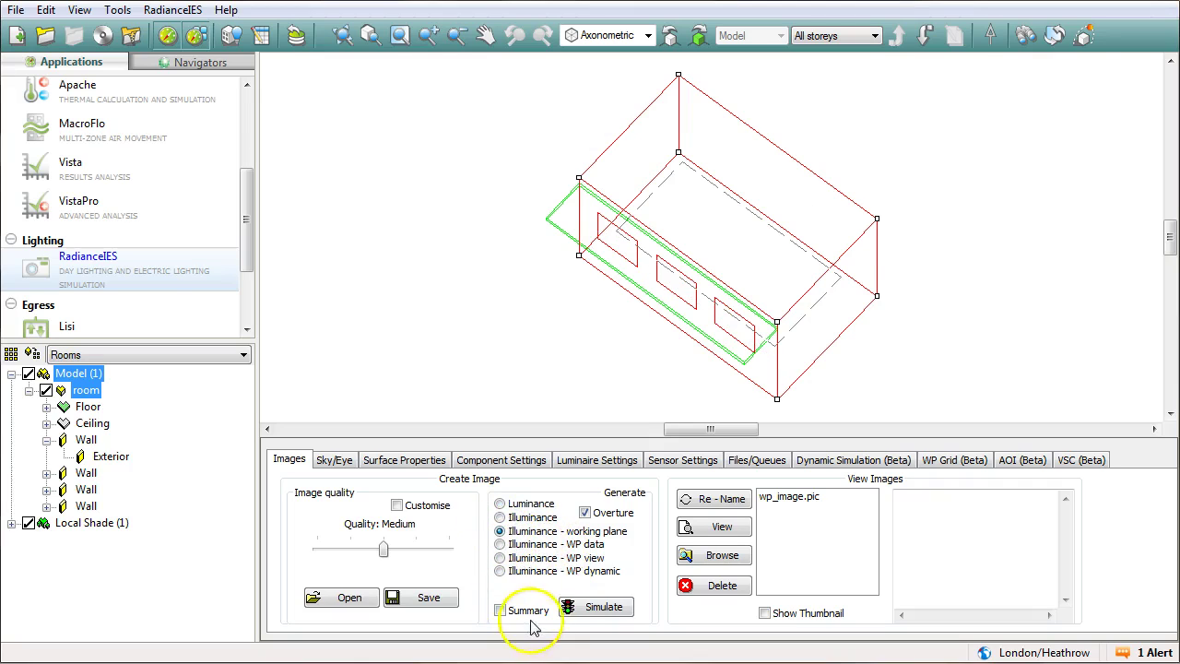
pyautogui.click(600, 612)
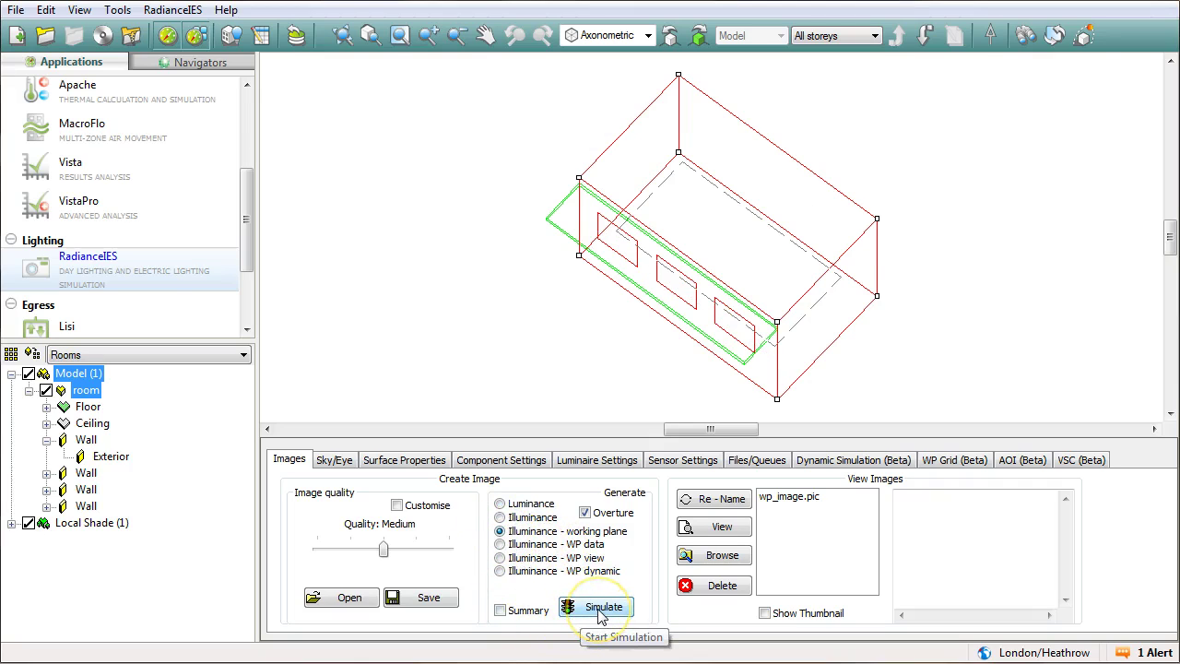
pyautogui.click(600, 612)
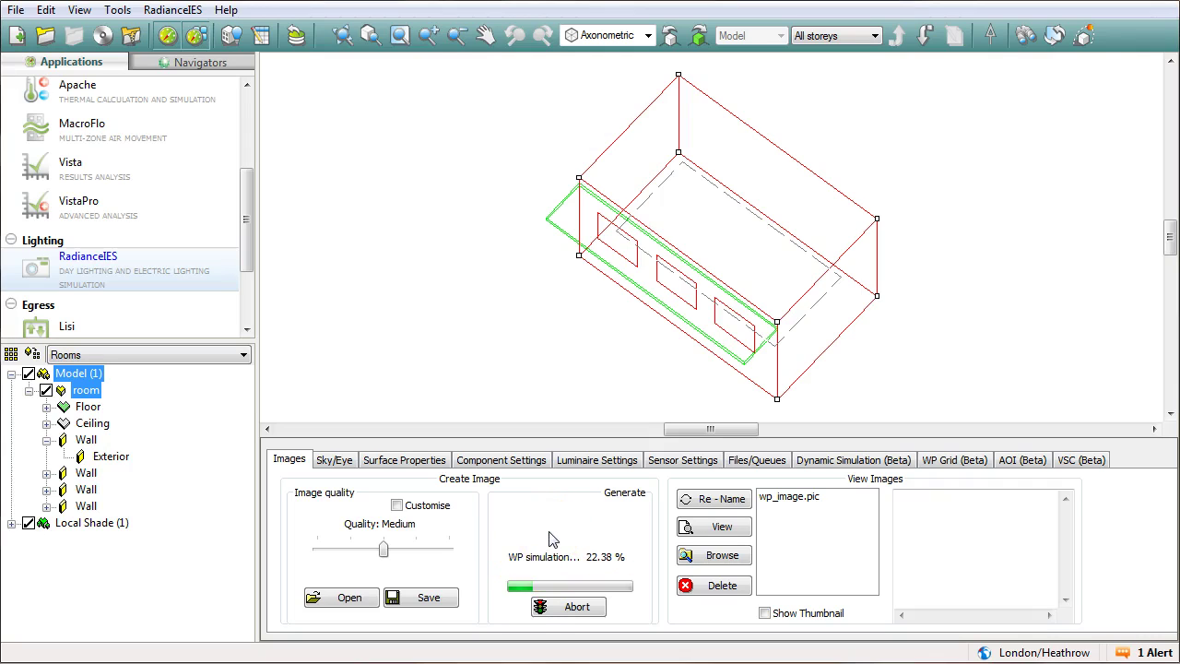
pyautogui.click(561, 534)
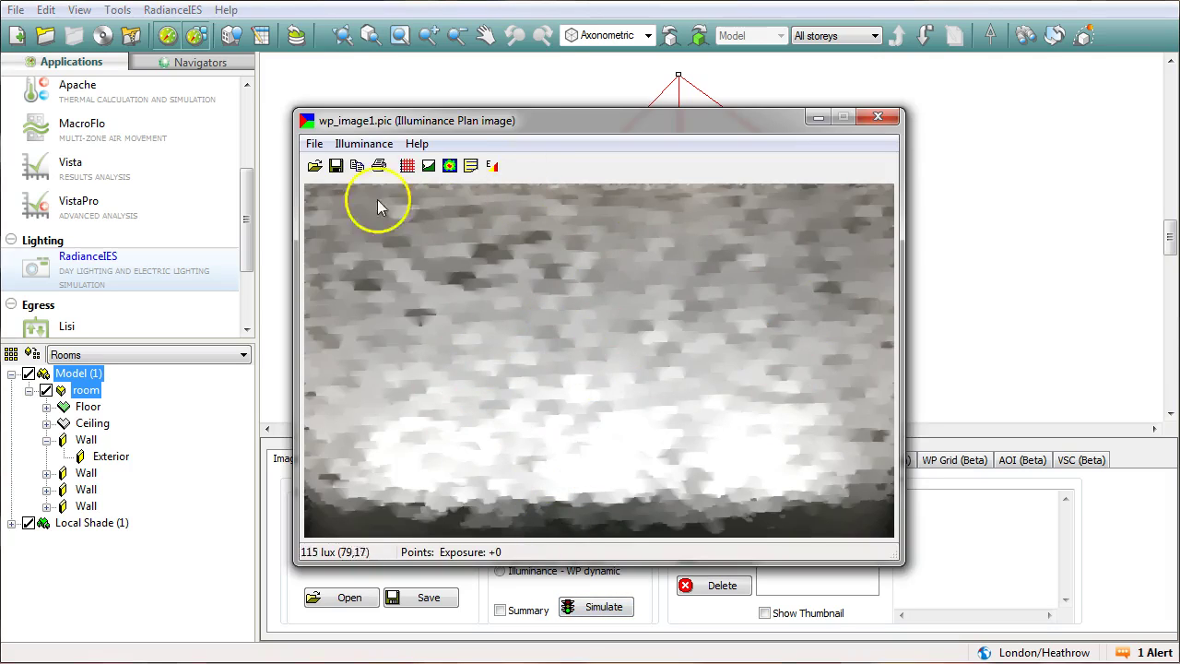
# Show the map in Daylight Factor and apply a 2 DF threshold: 67.58% (10.14 m²) falls below
pyautogui.click(367, 144)
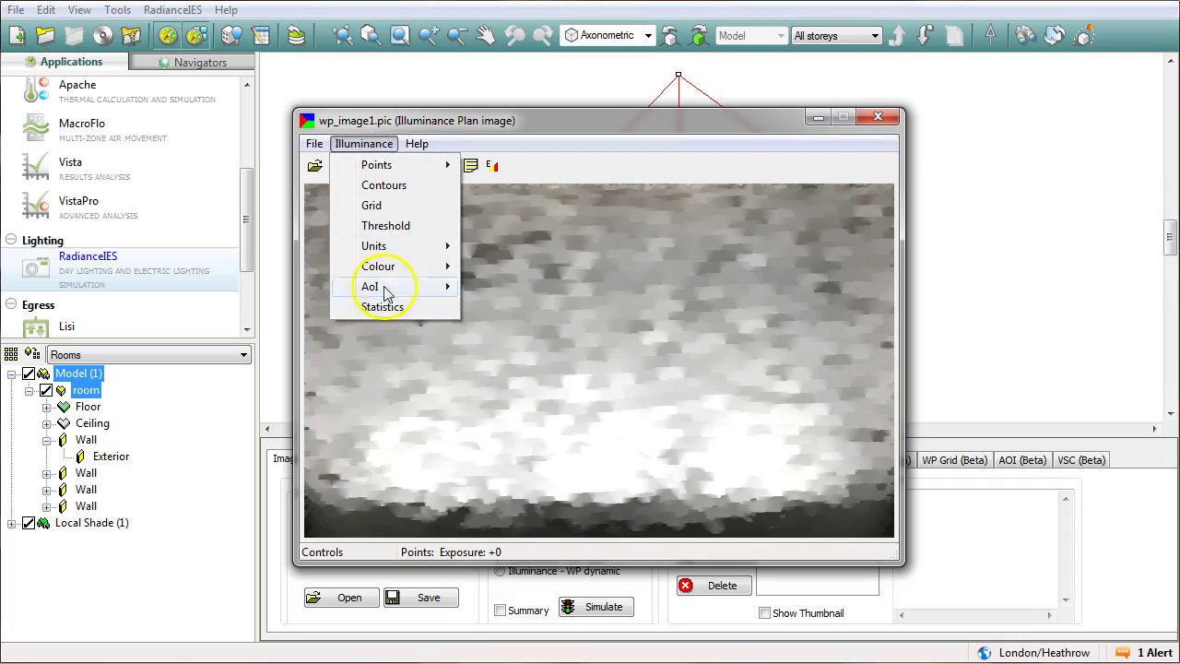
pyautogui.moveTo(452, 244)
pyautogui.click(496, 247)
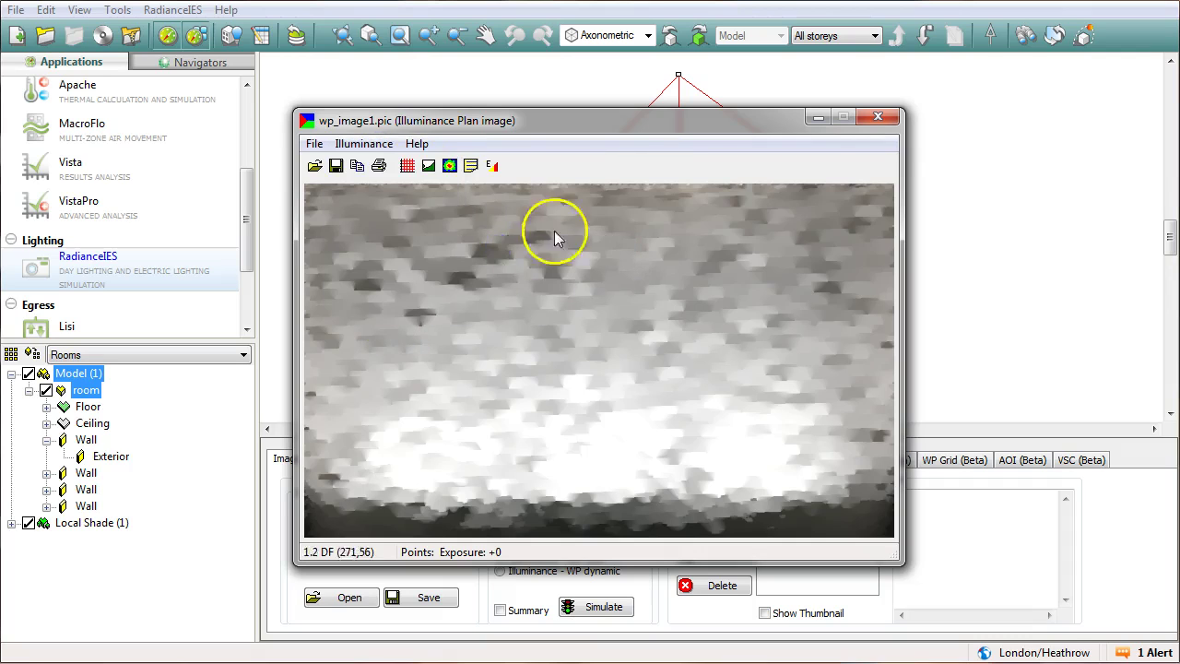
pyautogui.click(415, 168)
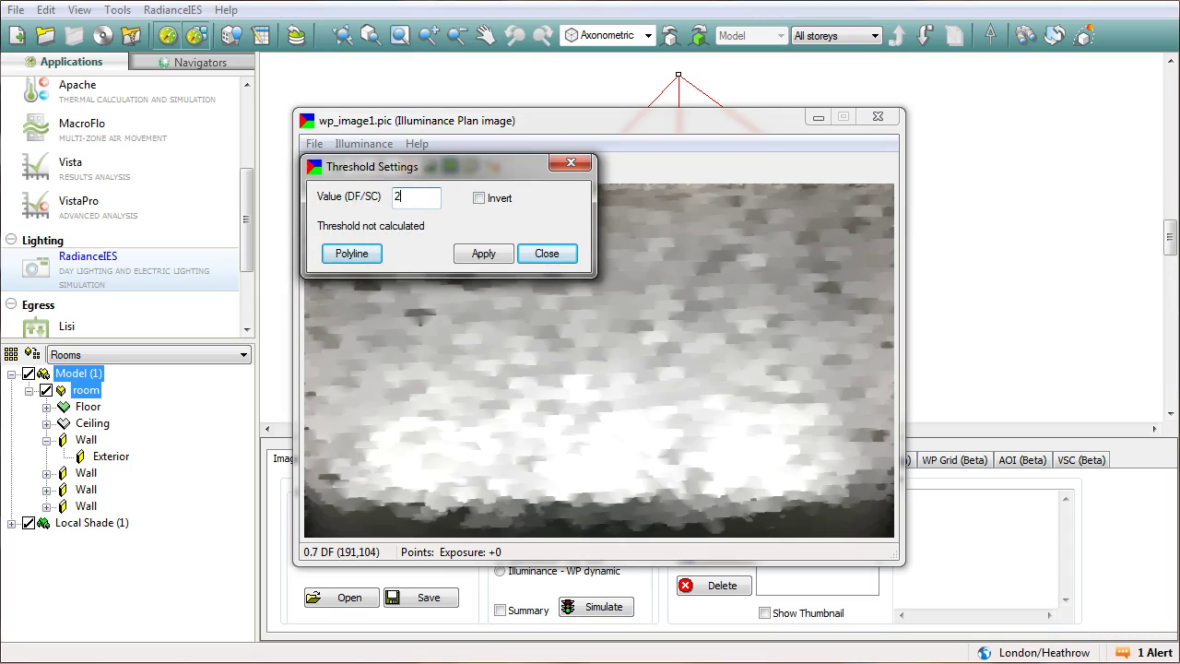
pyautogui.click(477, 255)
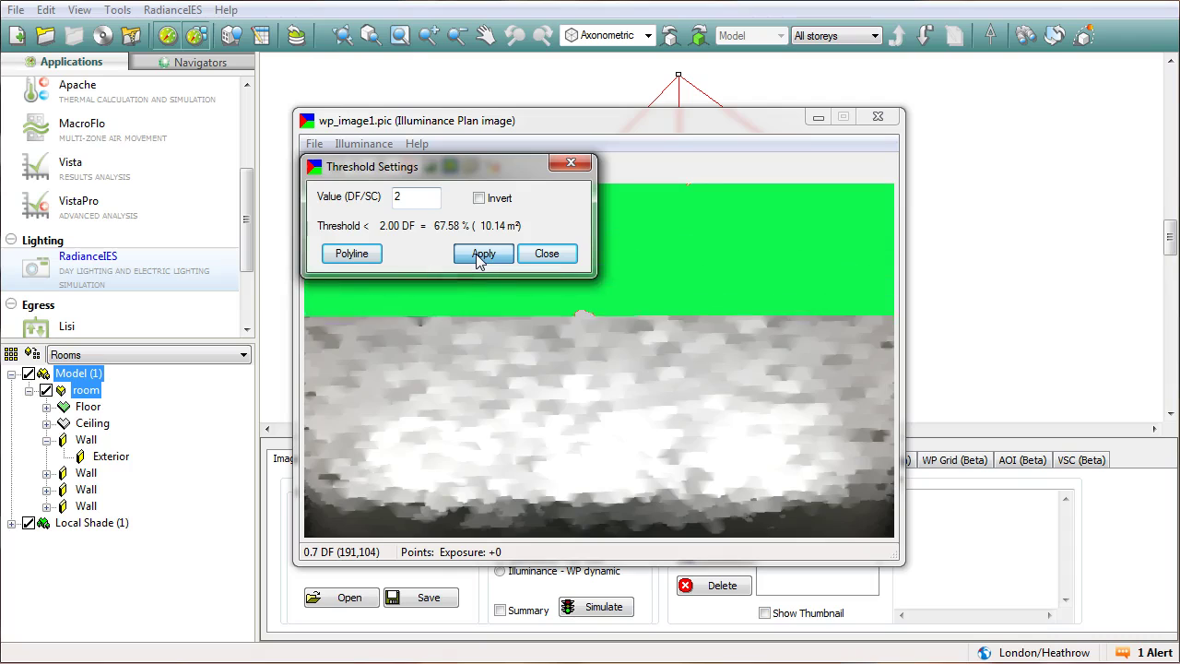
pyautogui.click(470, 265)
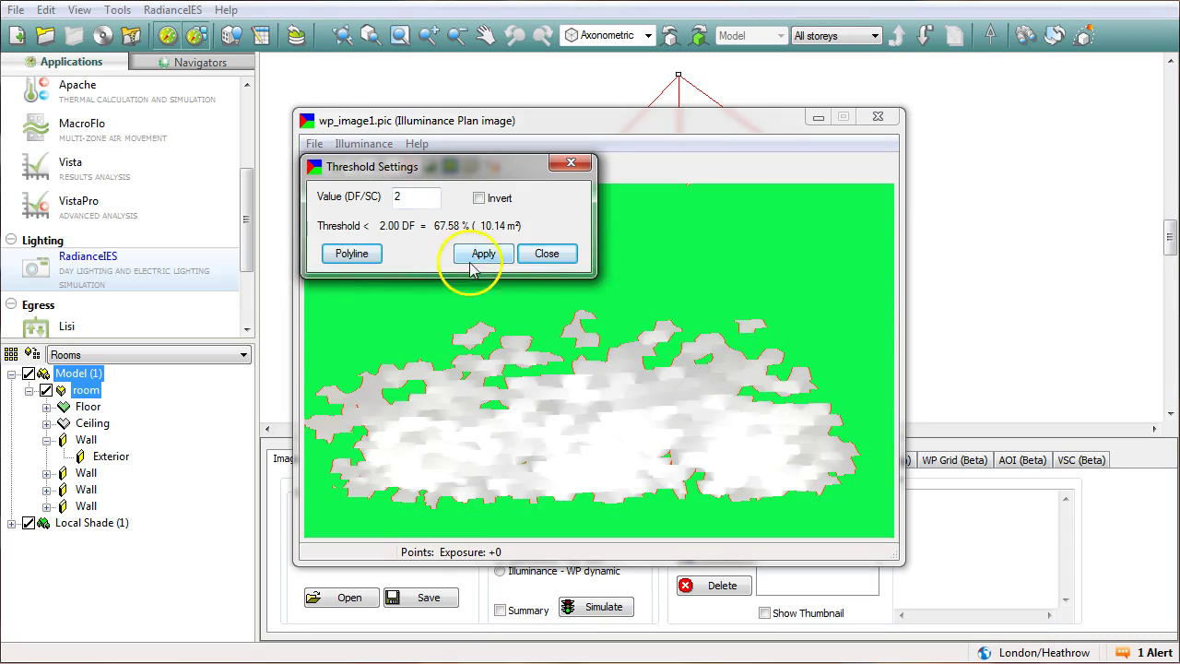
pyautogui.click(416, 205)
pyautogui.moveTo(443, 167); pyautogui.dragTo(745, 136)
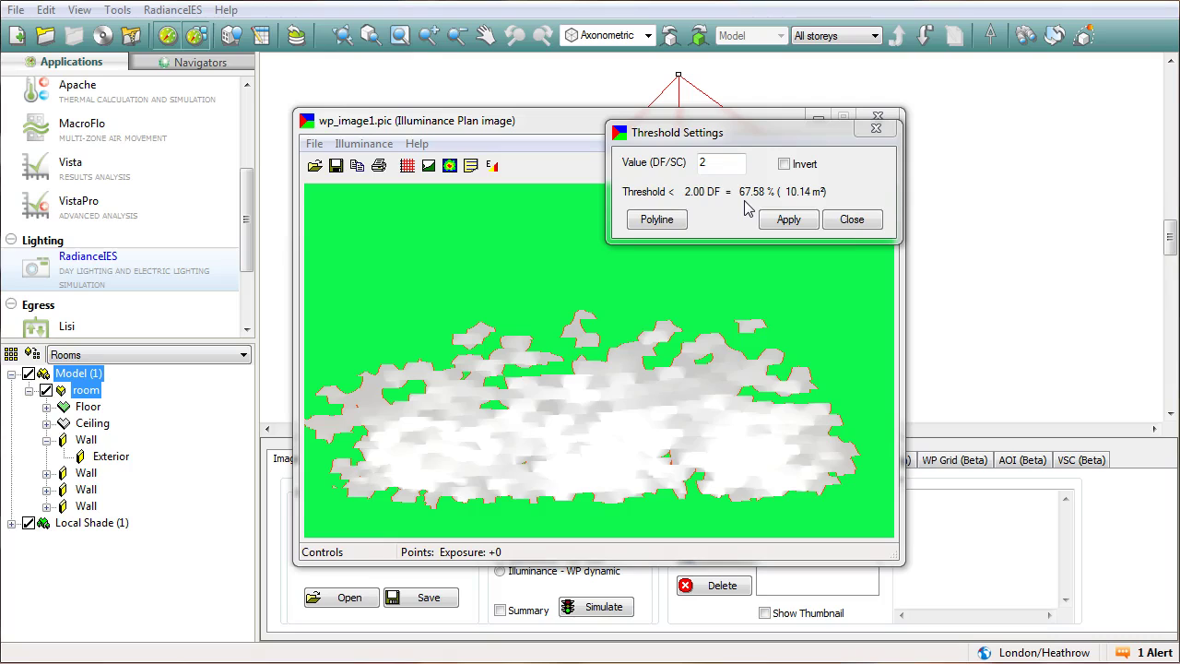
# Close the threshold settings and daylight image, returning to the room model
pyautogui.click(872, 129)
pyautogui.click(878, 119)
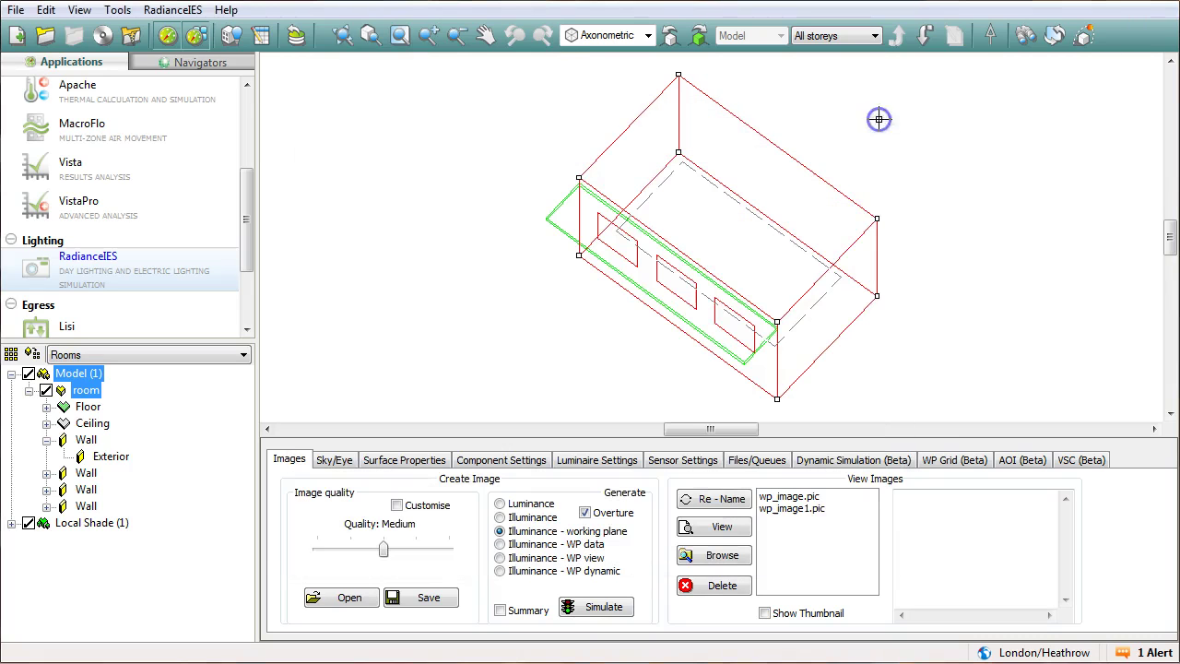
pyautogui.moveTo(771, 253); pyautogui.dragTo(726, 247, button='middle')
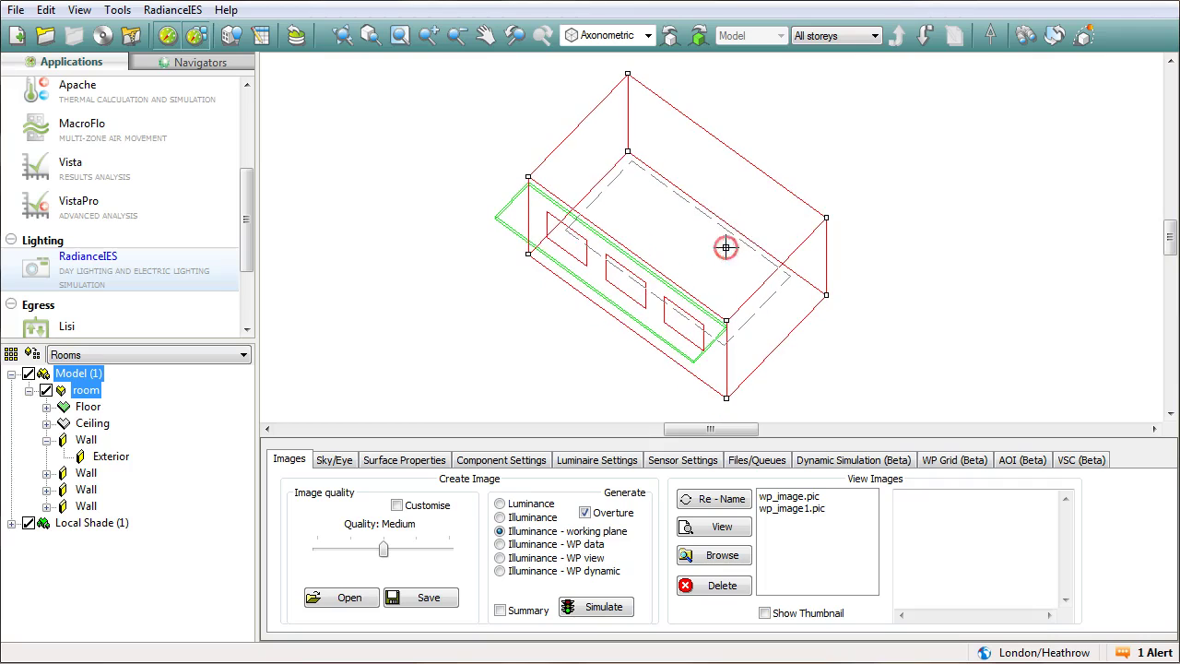
pyautogui.scroll(2, 700, 241)
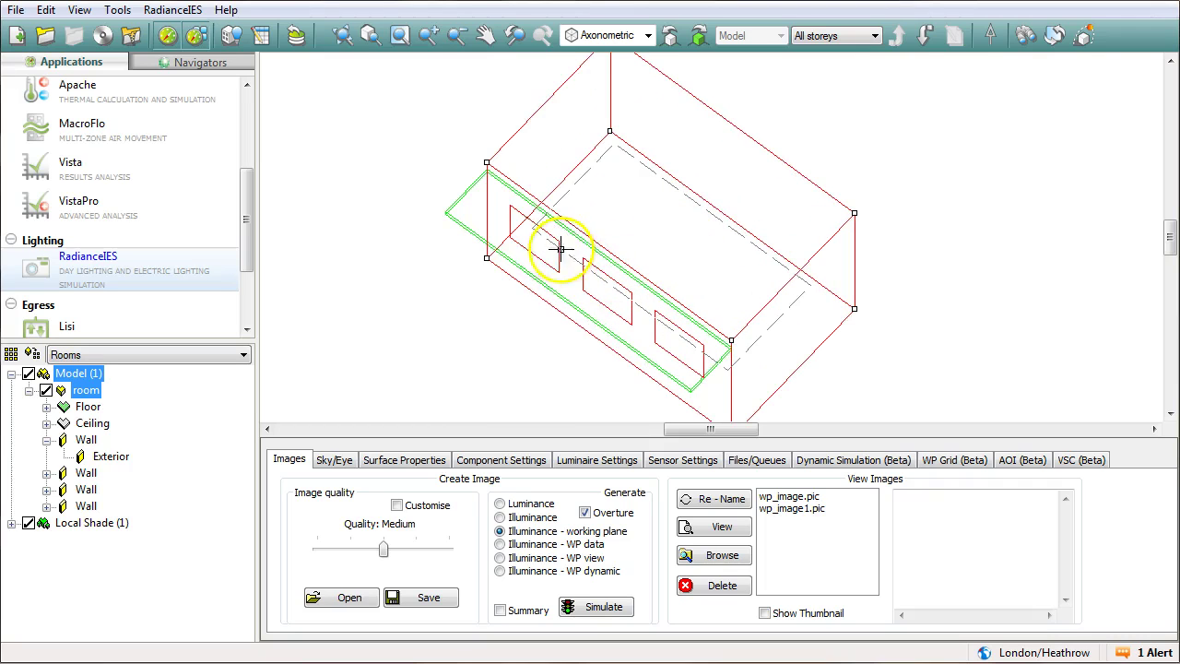